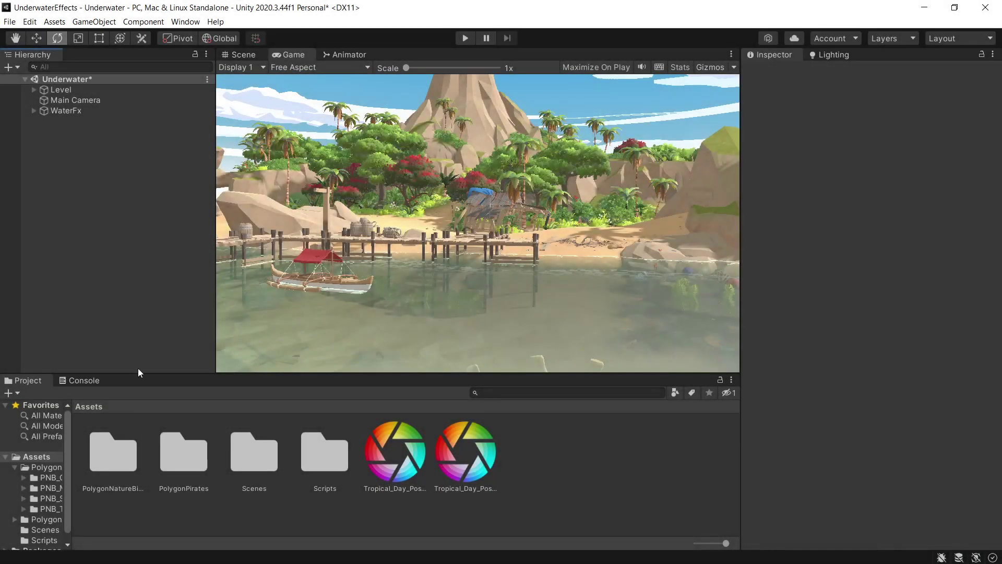
Step: Check the PolygonNatureBiomes and PolygonPirates asset folders and look up the Post Processing package in the package manager
left_click(109, 463)
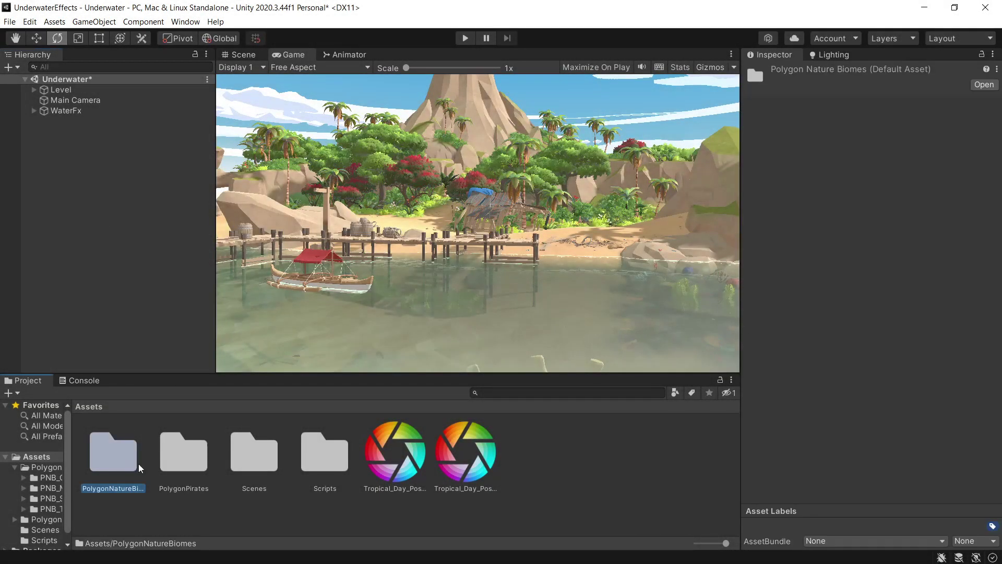
left_click(192, 452)
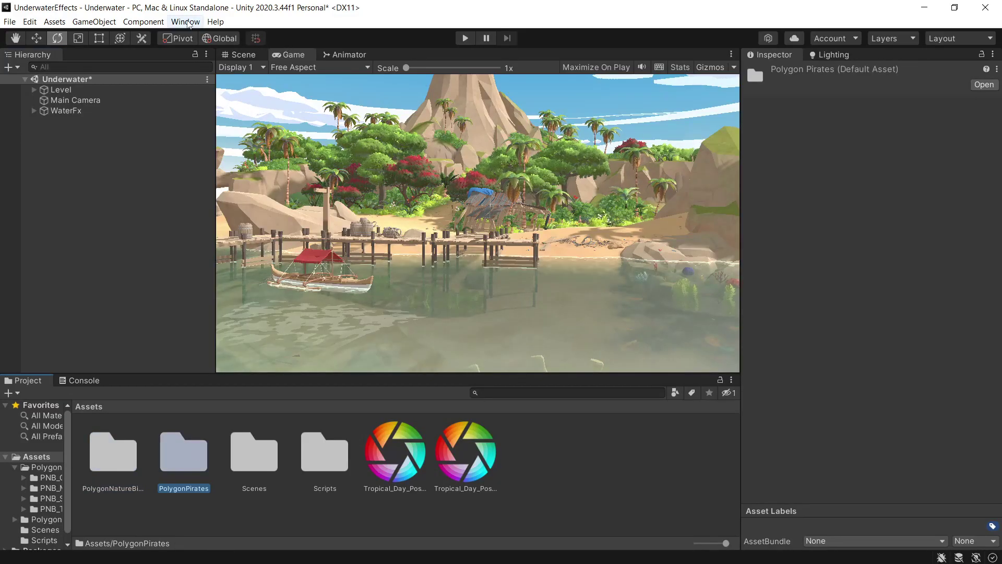
left_click(185, 22)
left_click(219, 136)
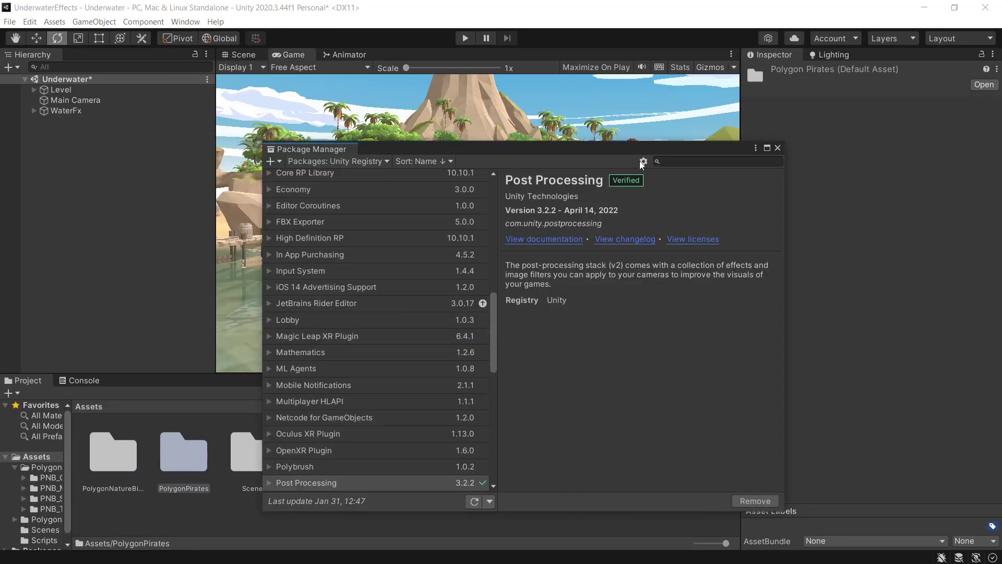
left_click(686, 162)
type("post processing")
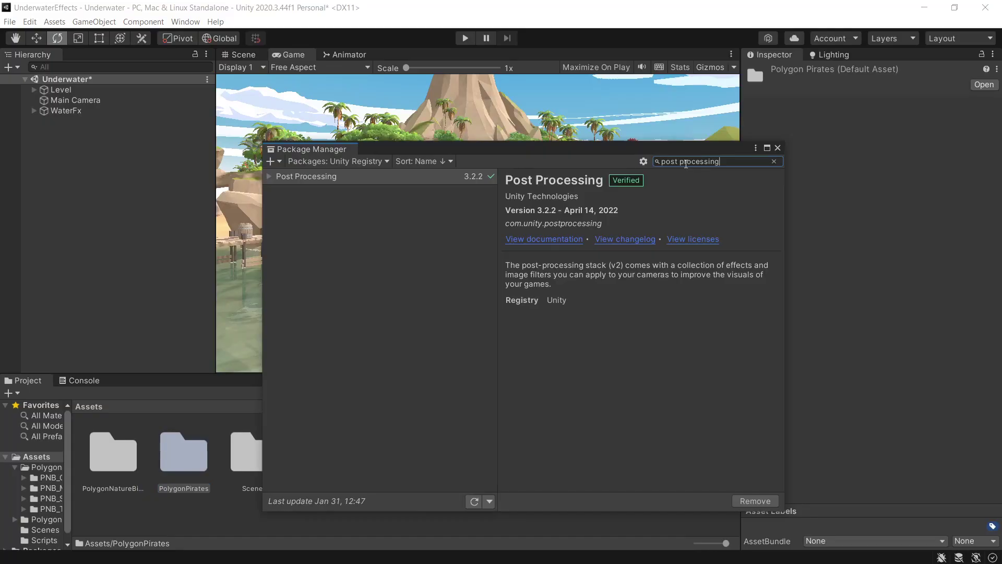
left_click(425, 178)
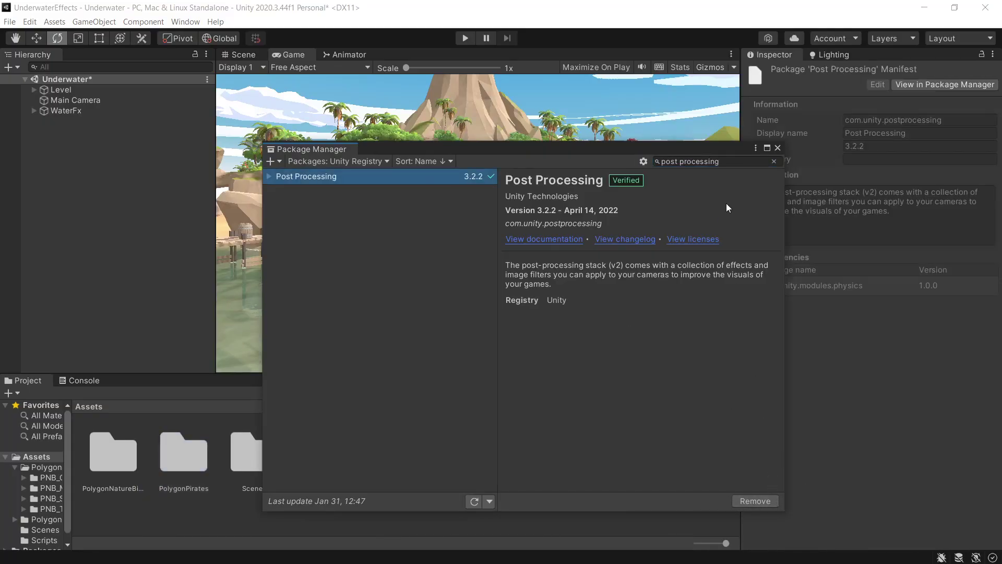
left_click(777, 148)
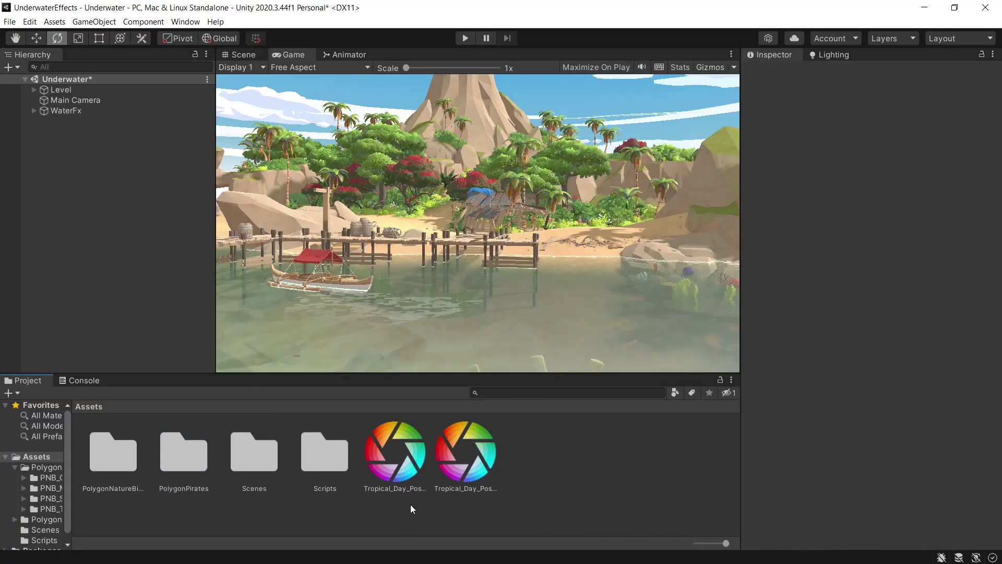
Step: Inspect the Surface and Water post-processing profiles, plus the original Tropical_Day_Post_Processing_01 profile in PNB_Tropical_Jungle
left_click(411, 472)
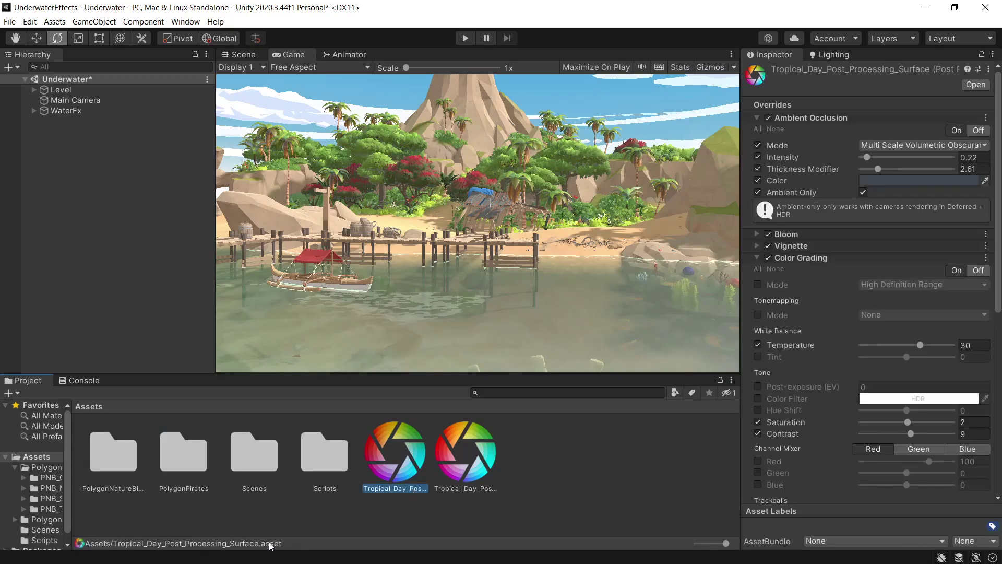
left_click(491, 471)
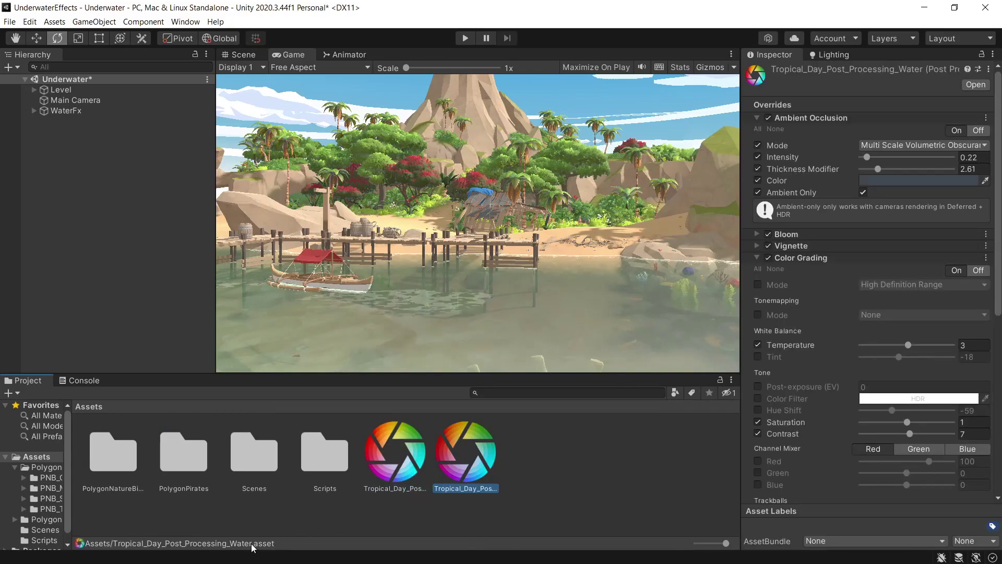
double_click(111, 458)
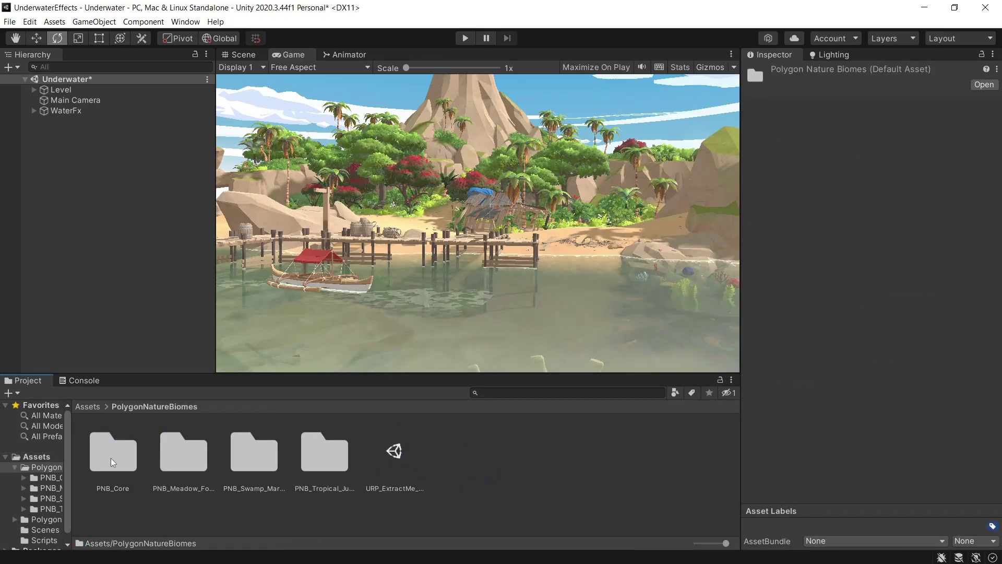
double_click(314, 459)
left_click(604, 475)
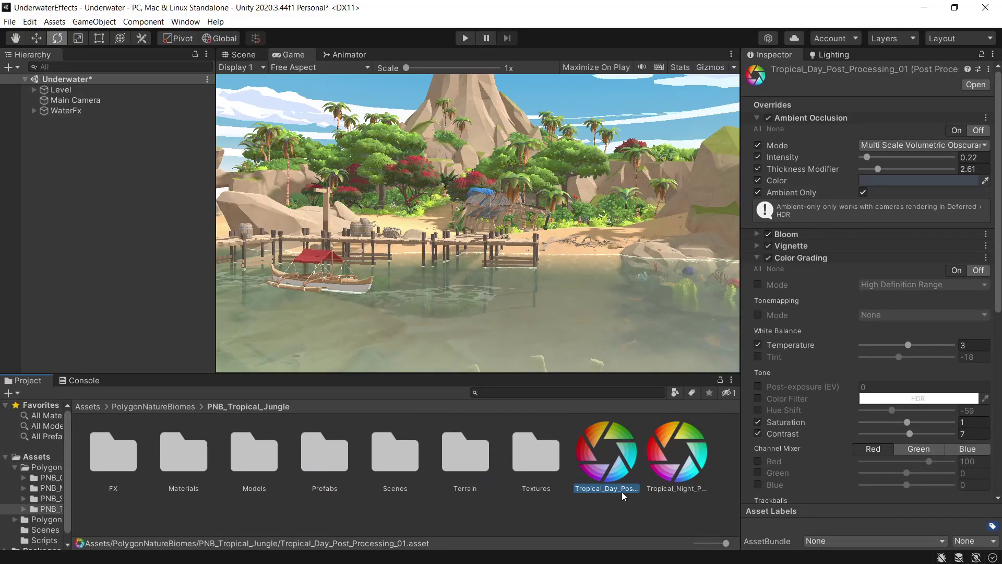
left_click(89, 406)
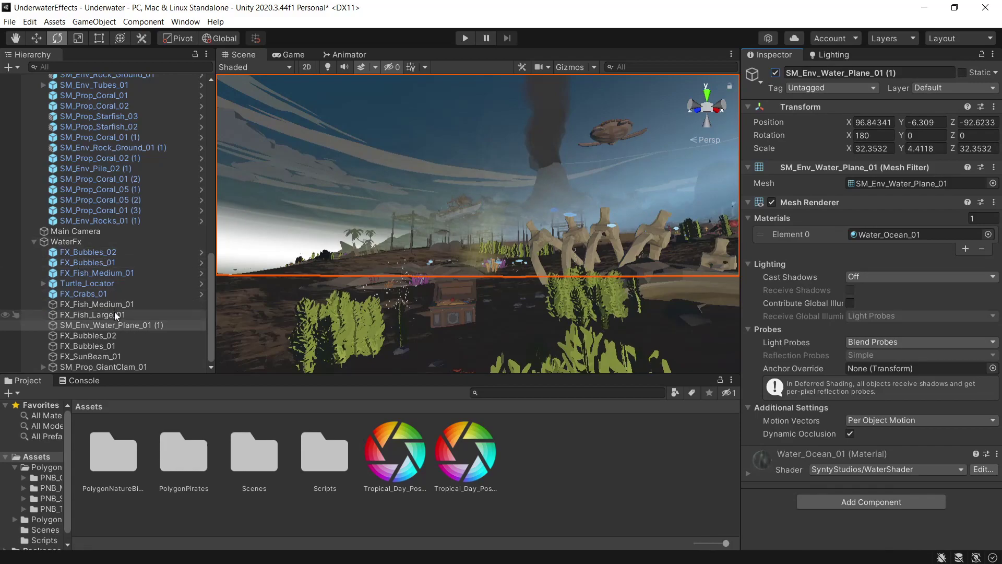
Step: Hide and show SM_Env_Water_Plane_01 (1) to examine its effect, and review the Main Camera's components
left_click(775, 73)
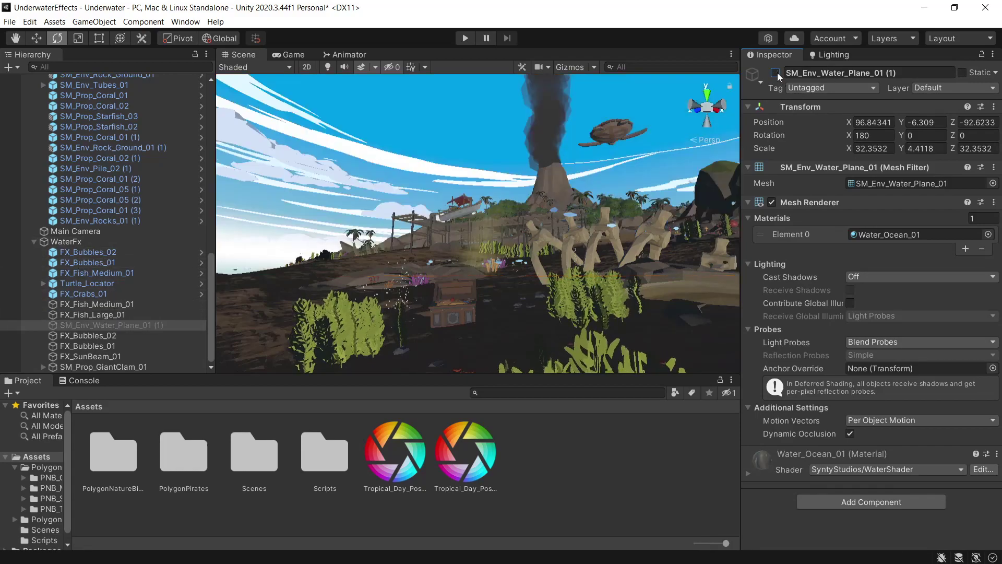
left_click(776, 73)
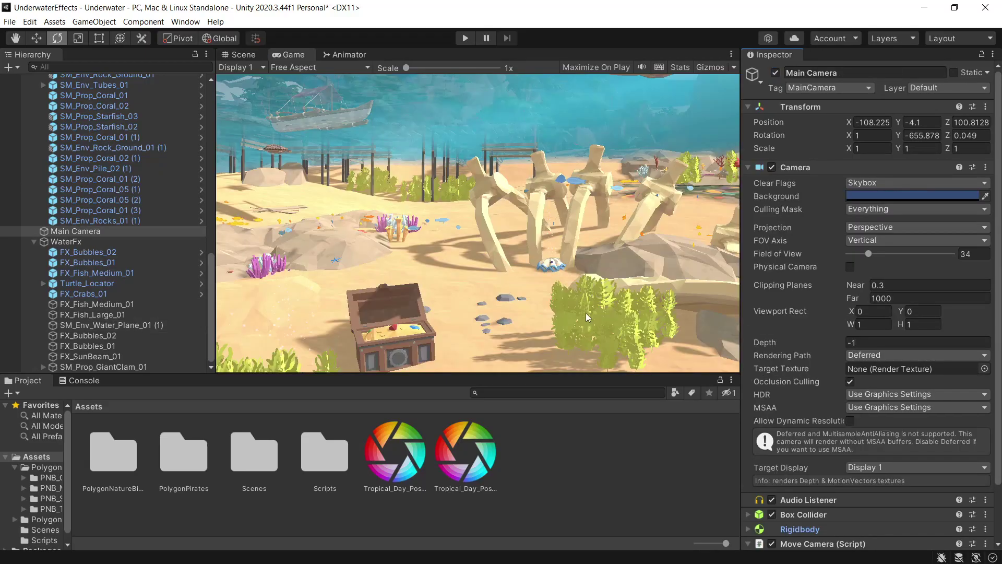
scroll(937, 532, "down", 3)
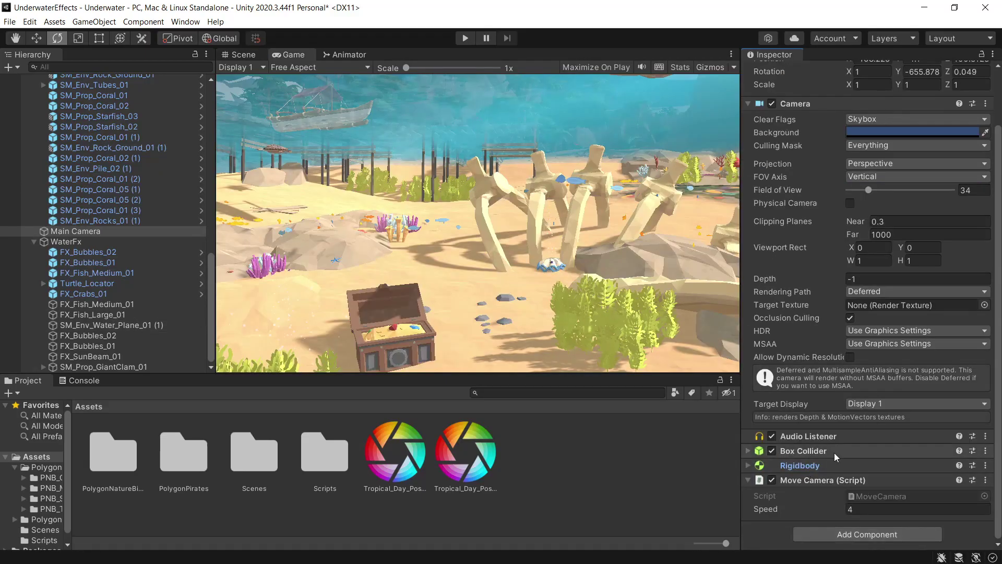
scroll(866, 471, "up", 3)
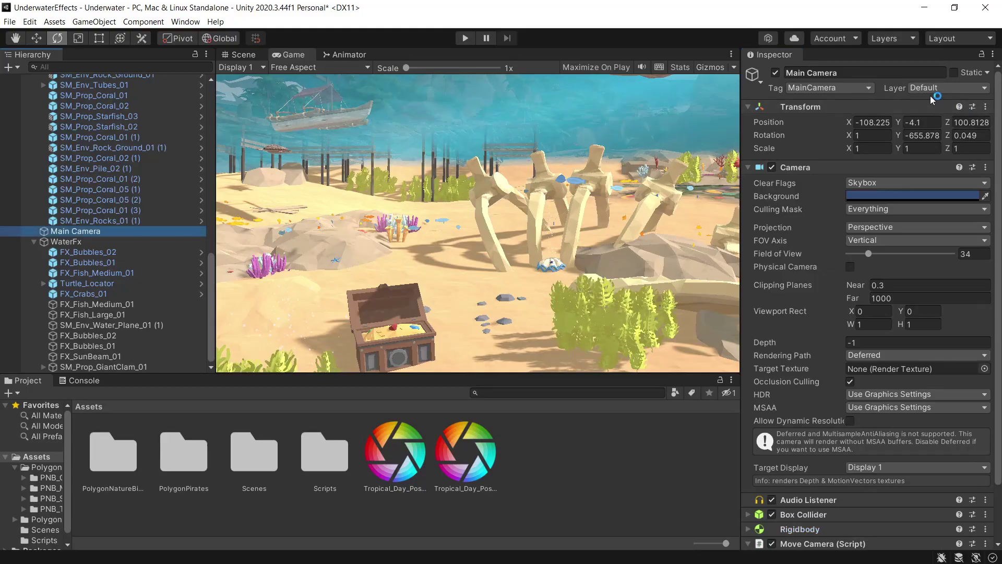
Step: Create a new layer named Post in the User Layer 6 slot
left_click(988, 89)
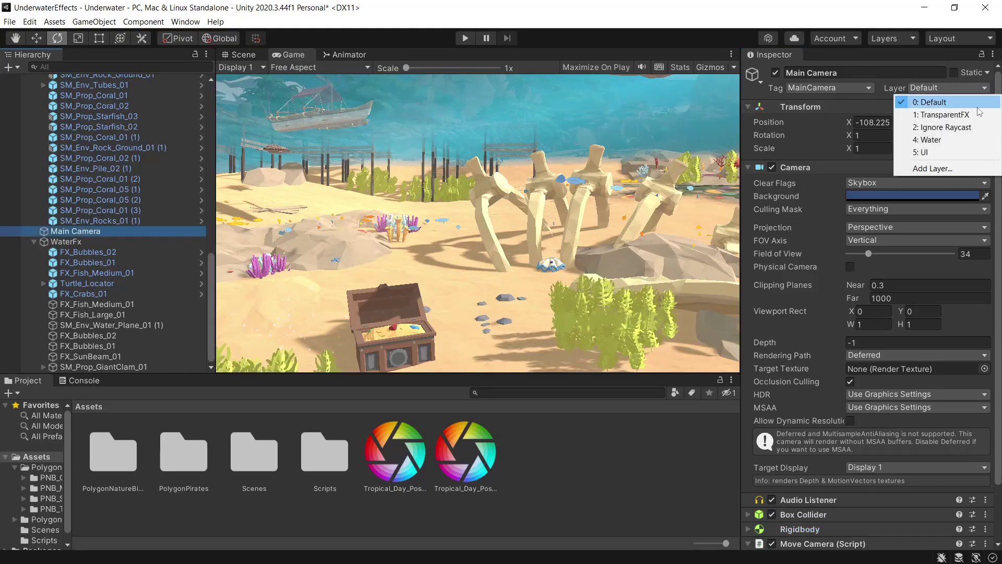
left_click(937, 169)
left_click(876, 227)
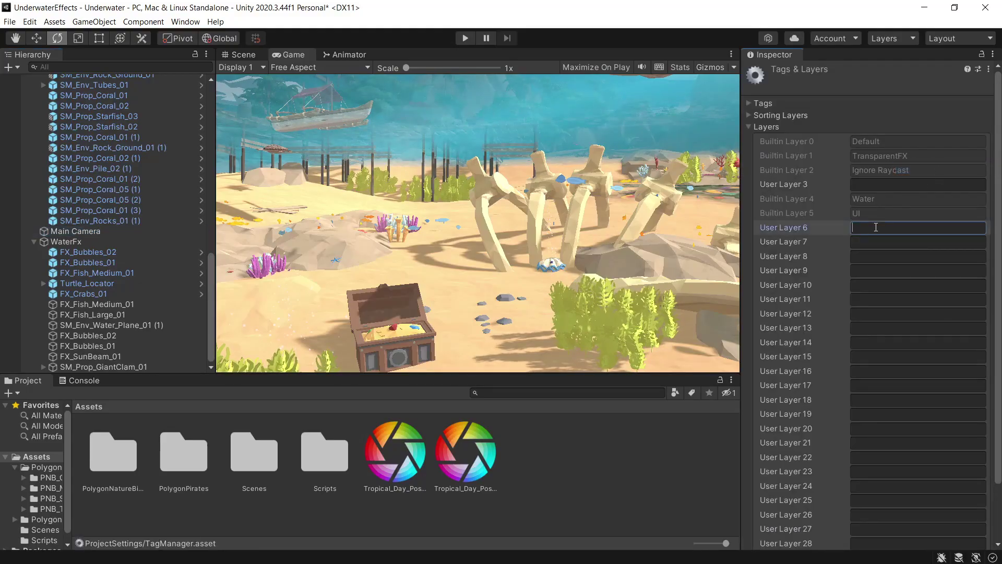
type("PostPr")
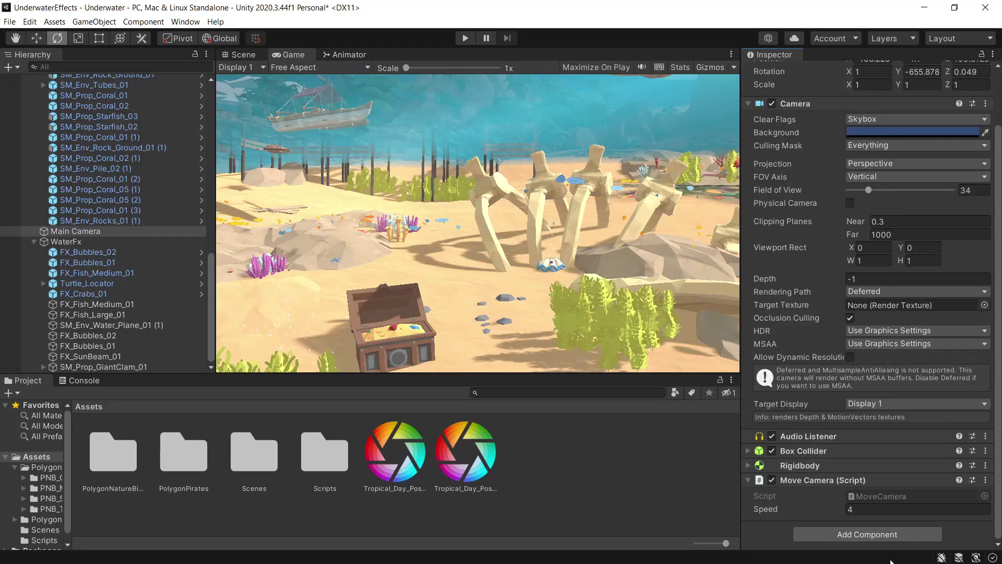
Step: Add a Post-process Layer component to the Main Camera, set its layer to Post and choose an anti-aliasing mode
left_click(867, 534)
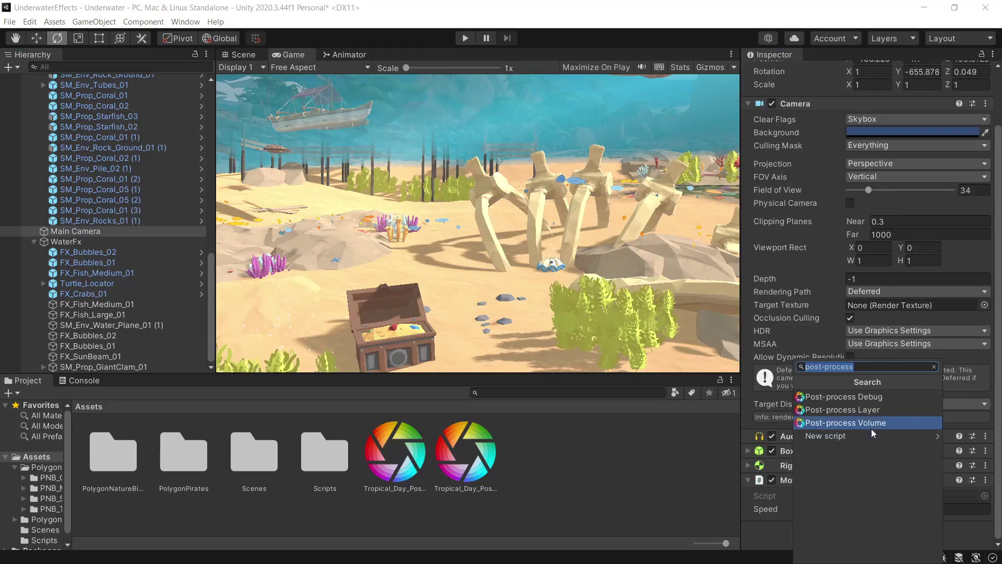
left_click(877, 410)
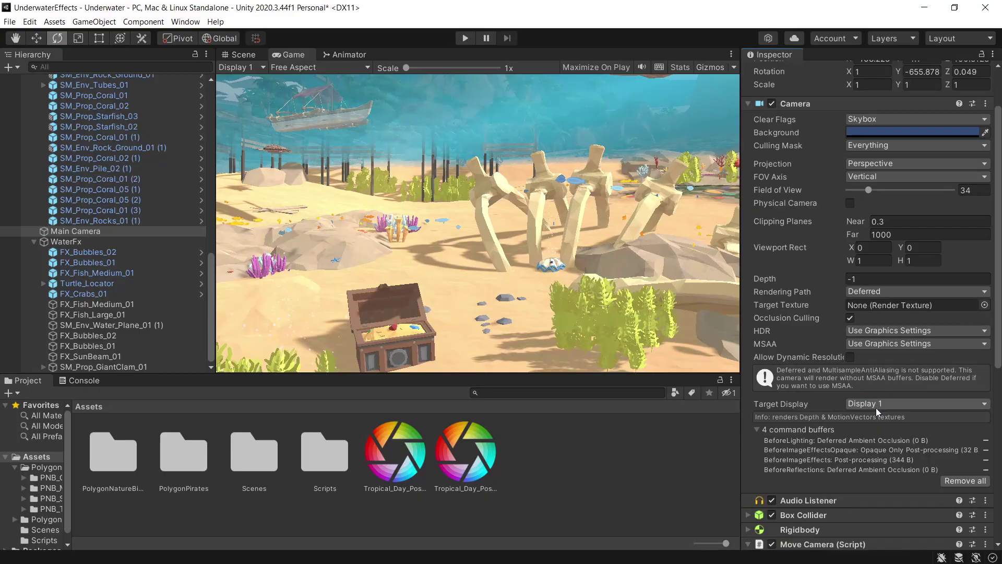
scroll(879, 419, "down", 3)
left_click(878, 317)
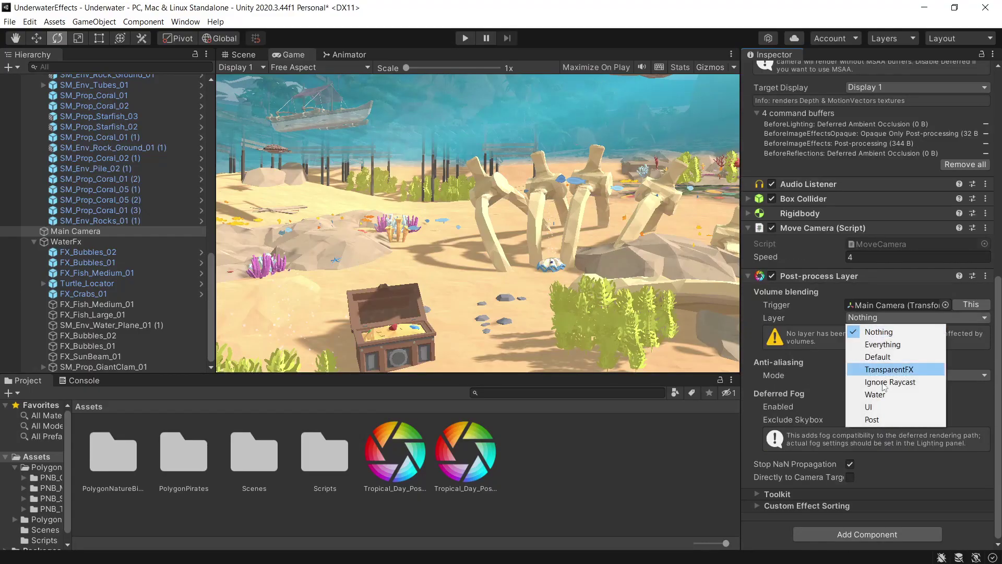
left_click(886, 419)
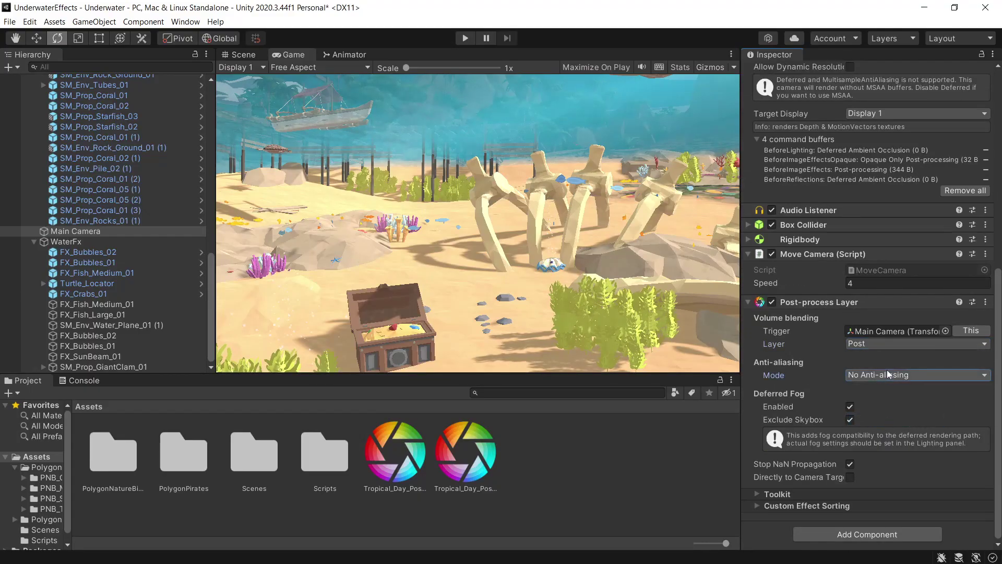
left_click(889, 374)
left_click(882, 401)
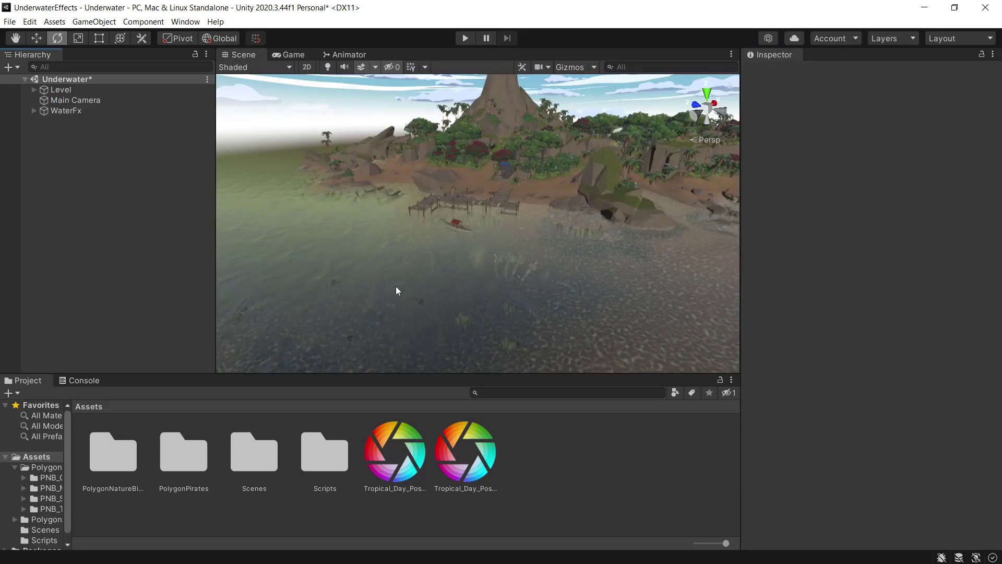
Step: Add a 3D cube to the scene and name it Surface
left_click(94, 21)
mouse_move(113, 76)
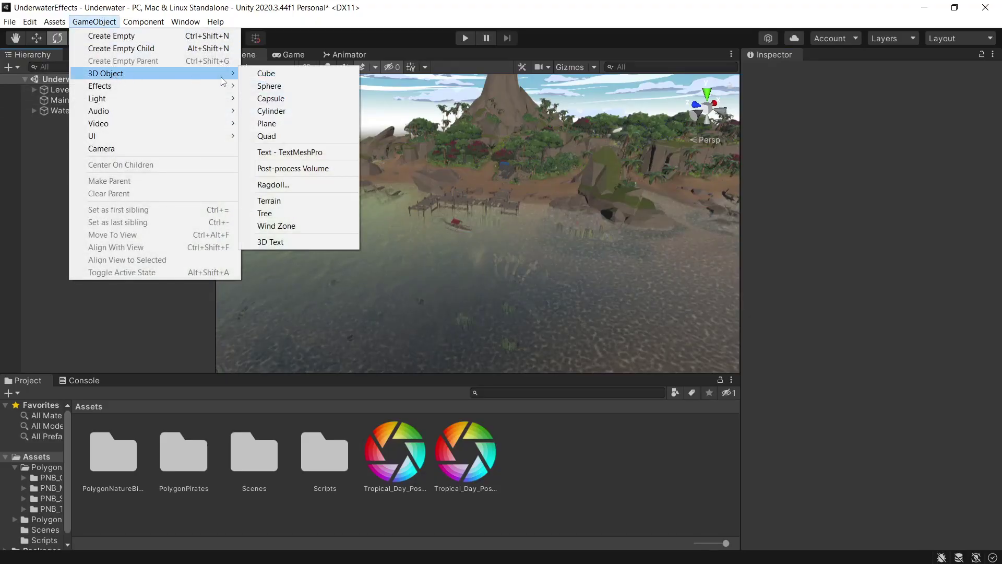
left_click(267, 76)
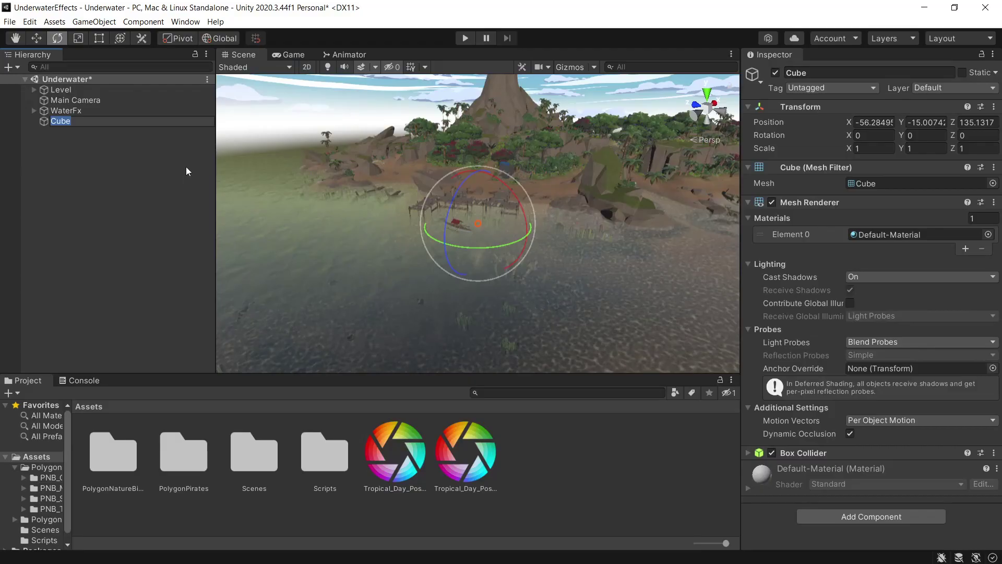
type("Surface")
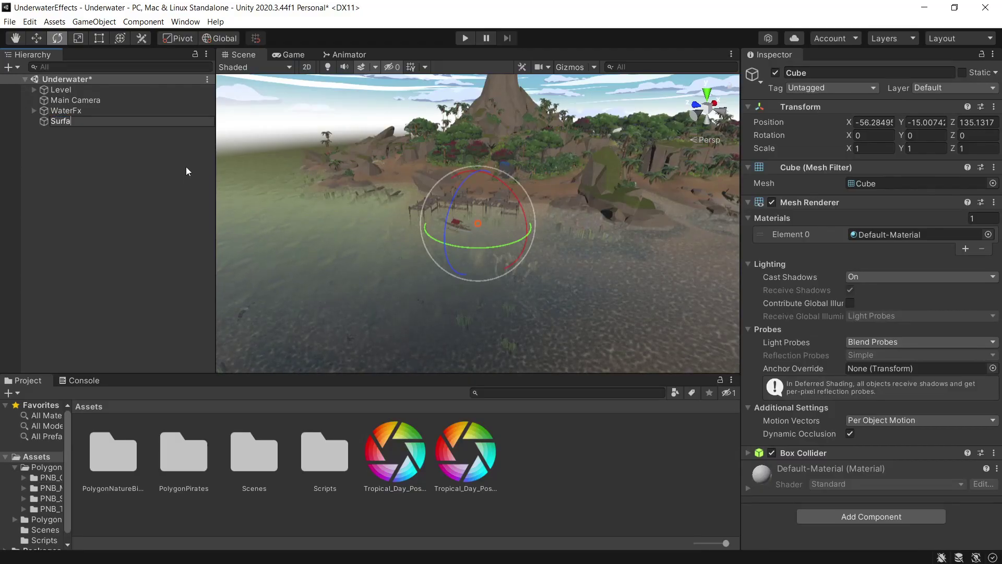
key("Return")
Step: Duplicate the Surface cube and rename the copy Underwater
key("ctrl+d")
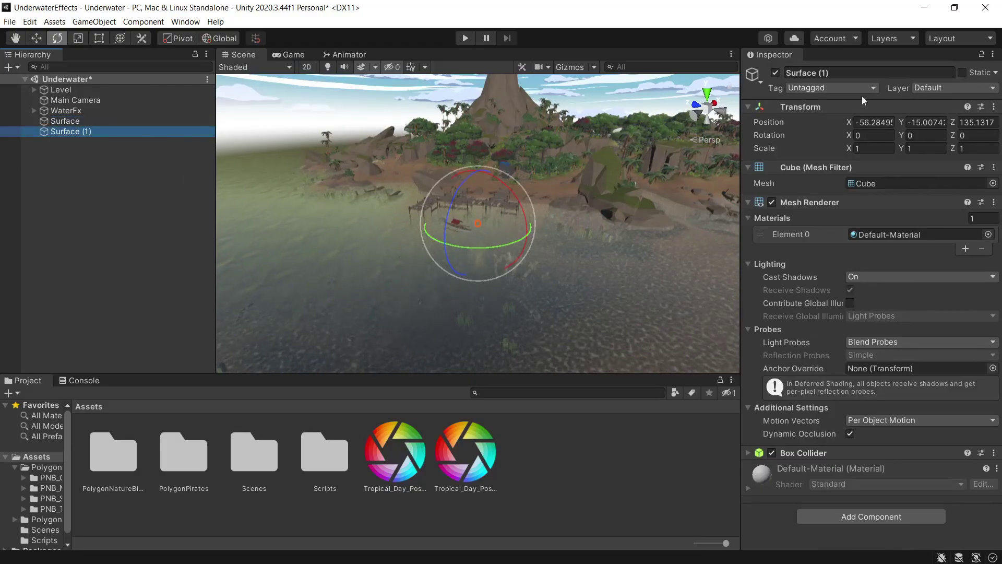
left_click(841, 73)
type("Underwater")
key("Return")
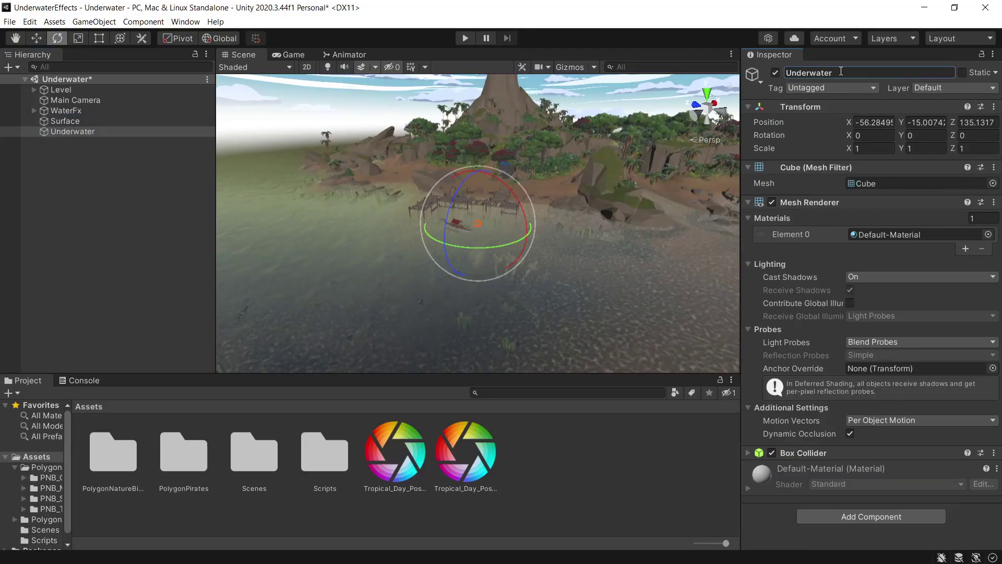
Step: Set the Surface cube's position to X -84, Y 10.35, Z 115
left_click(68, 121)
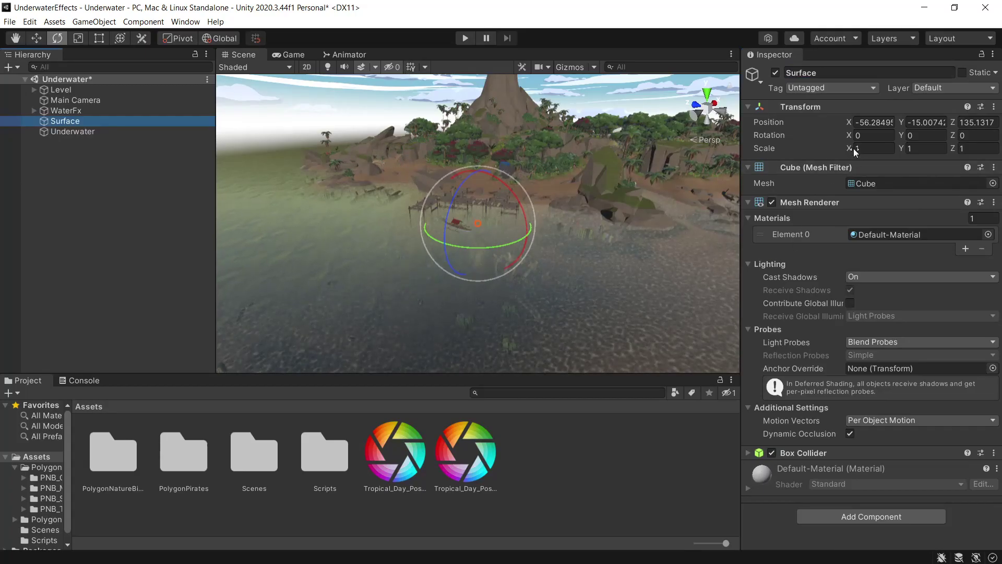
left_click(871, 122)
type("-84")
key("Tab")
type("10.35")
key("Tab")
type("115")
Step: Scale the Surface cube to X 71.7, Y 19.61, Z 50
key("Tab")
key("Tab")
key("Tab")
key("Tab")
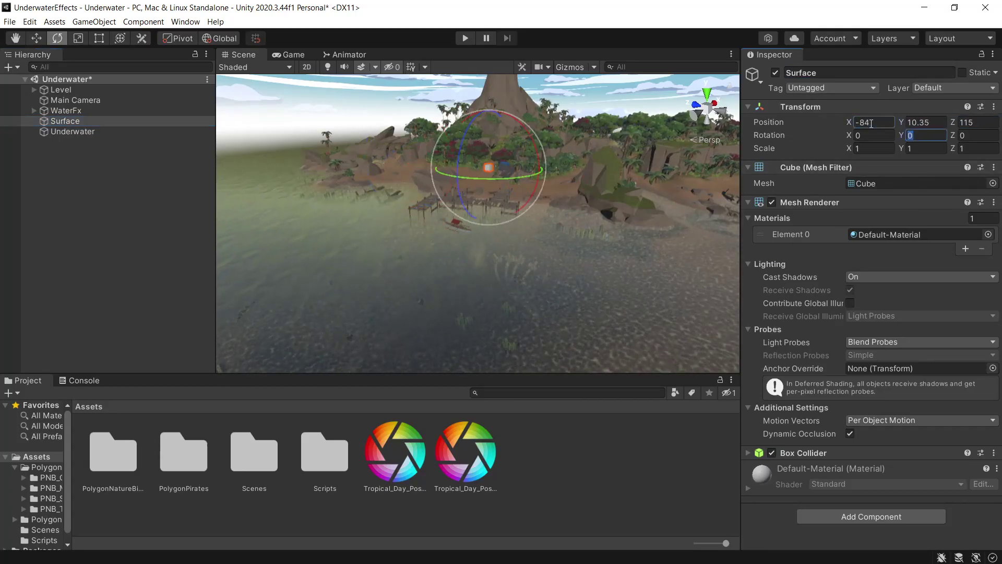
type("71.7")
key("Tab")
type("19.61")
key("Tab")
type("50")
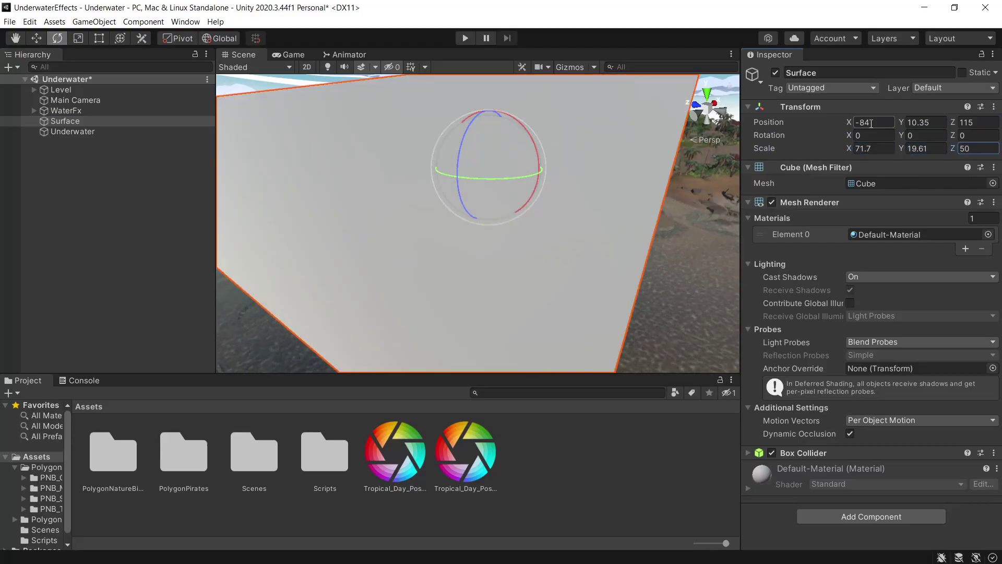
Step: Position the Underwater cube at X -84, Y -3.79, Z 115 and enlarge it to fill the area beneath the Surface cube
right_click_drag(574, 234, 576, 187)
left_click(83, 133)
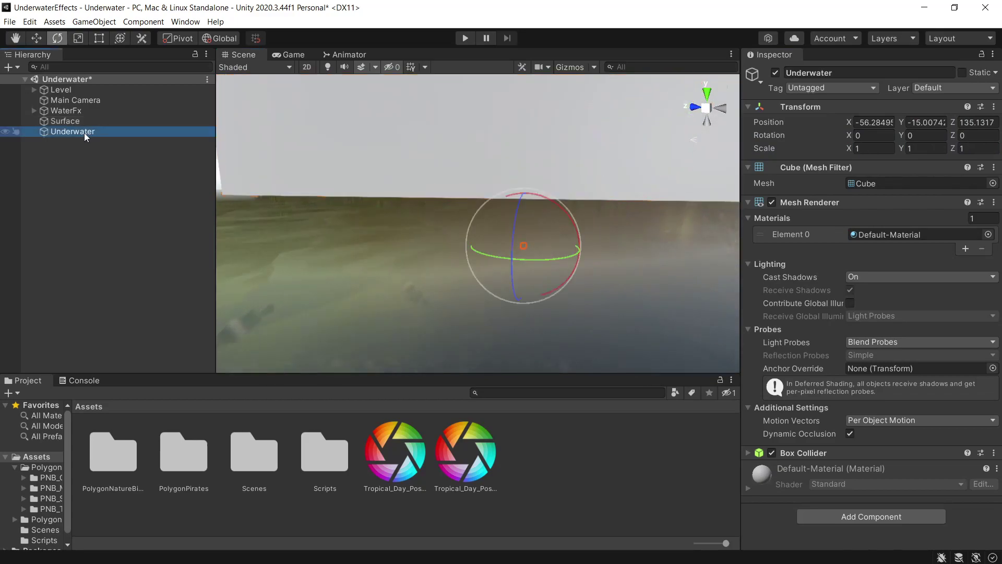
left_click(951, 133)
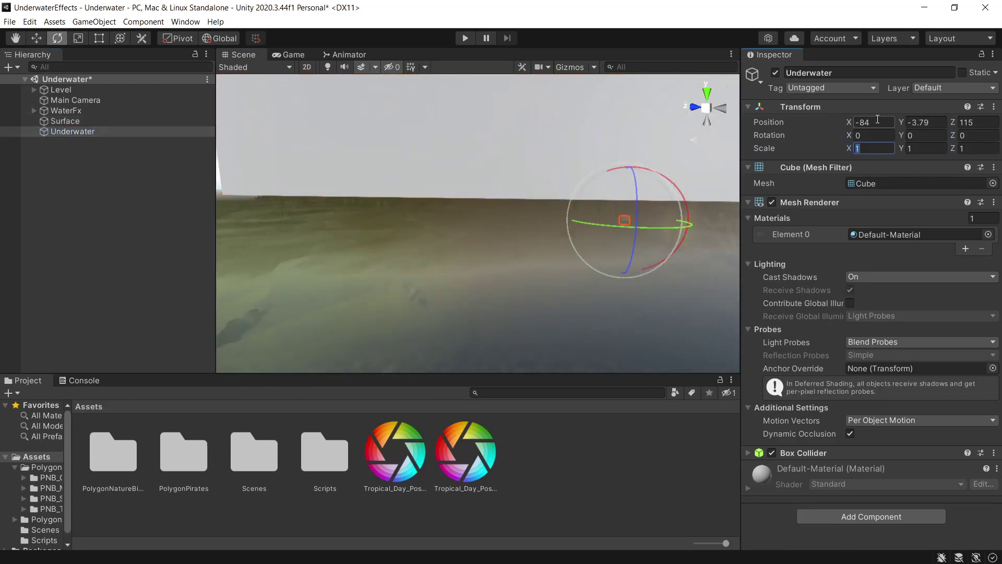
Step: Give Surface a Post-process Volume that uses the first Tropical_Day post-processing profile and a Blend Distance of 0.5
left_click(66, 122)
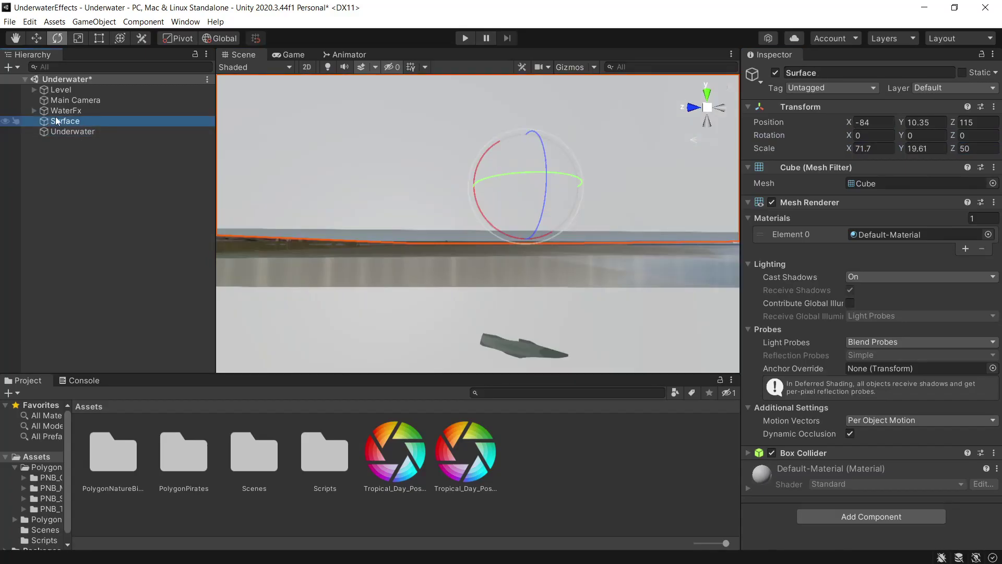
left_click(852, 520)
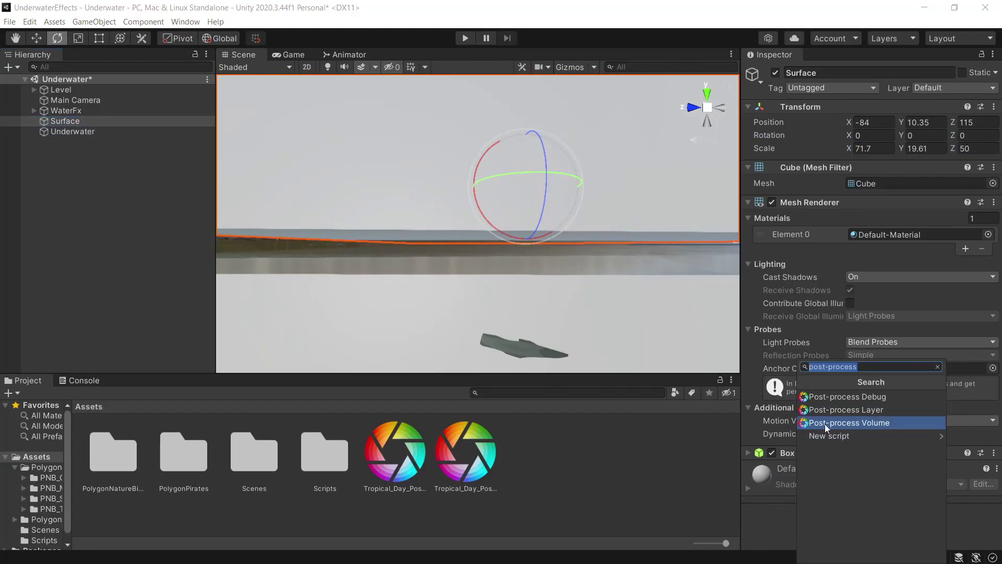
left_click(864, 422)
scroll(900, 462, "down", 3)
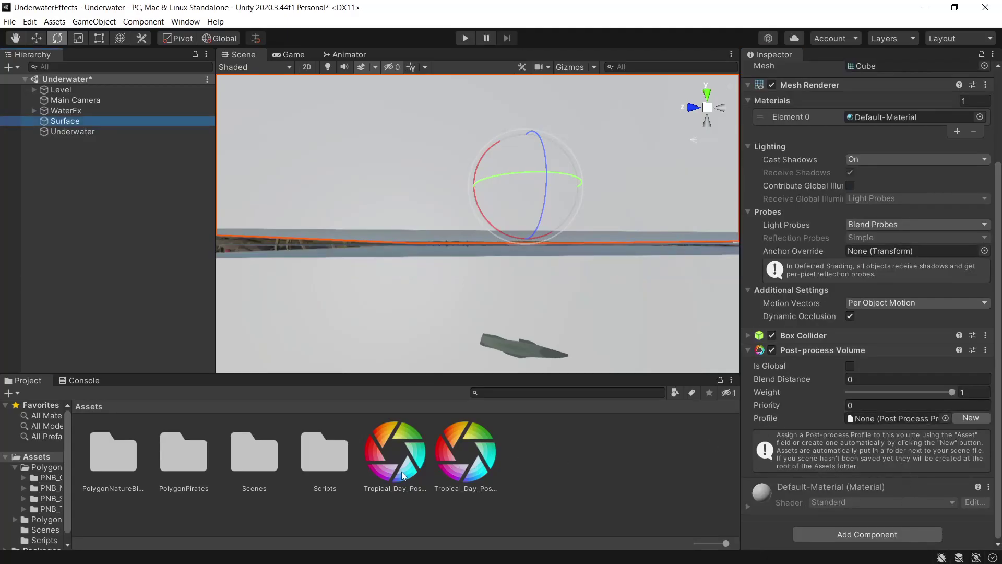
left_click_drag(403, 475, 877, 420)
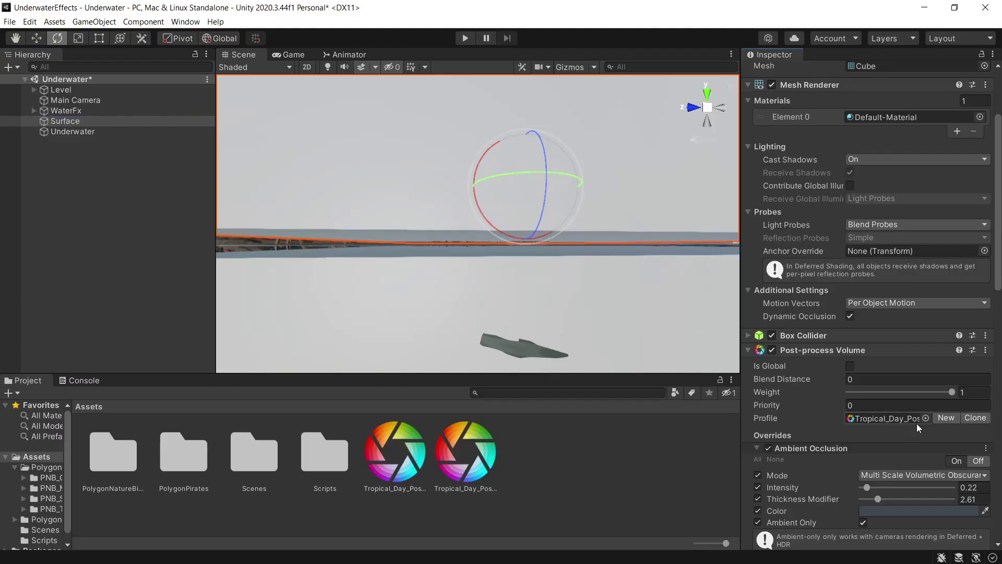
left_click(880, 378)
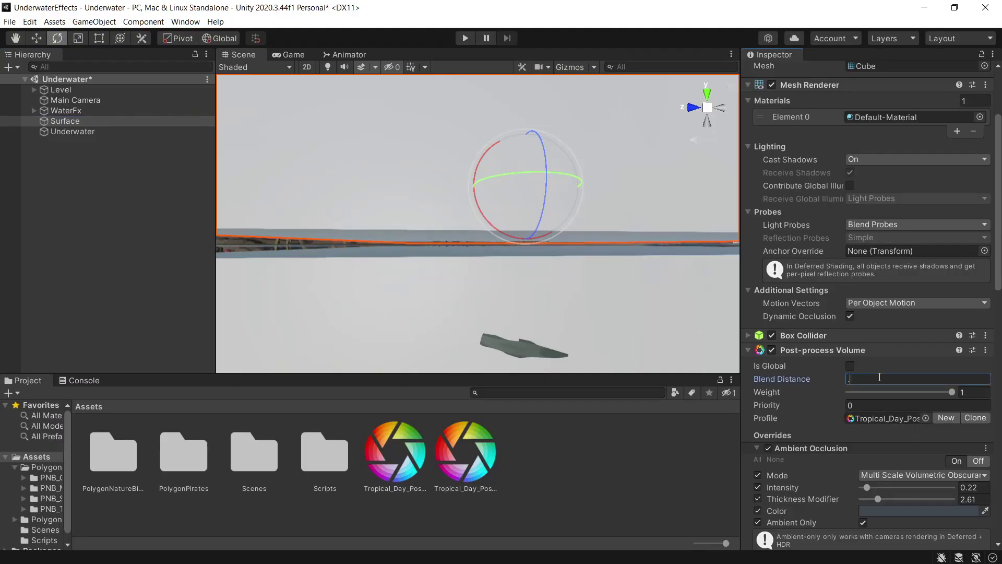
Step: Give Underwater a Post-process Volume that uses the Tropical_Day_Post_Processing_Water profile and a Blend Distance of 0.5
double_click(83, 132)
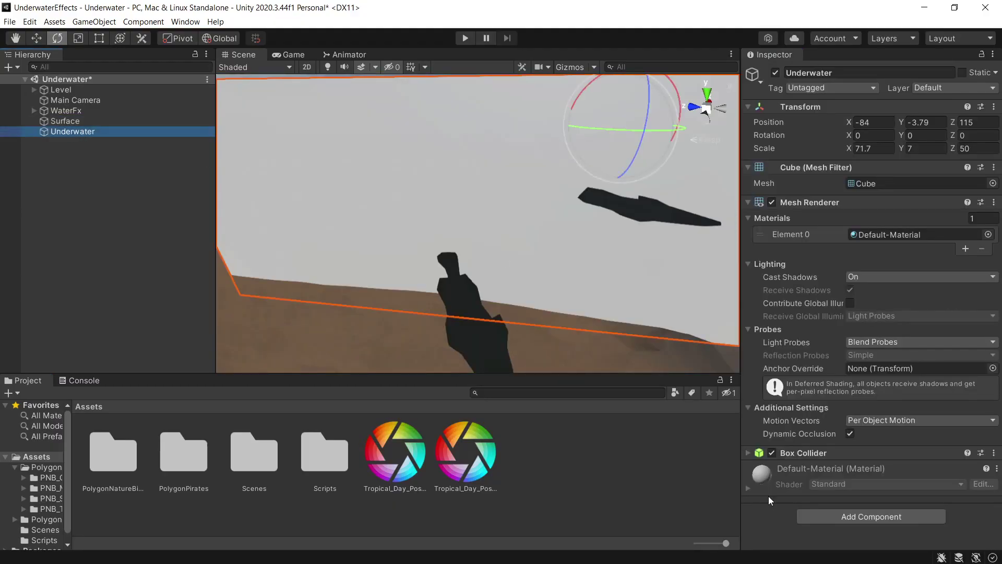
left_click(877, 517)
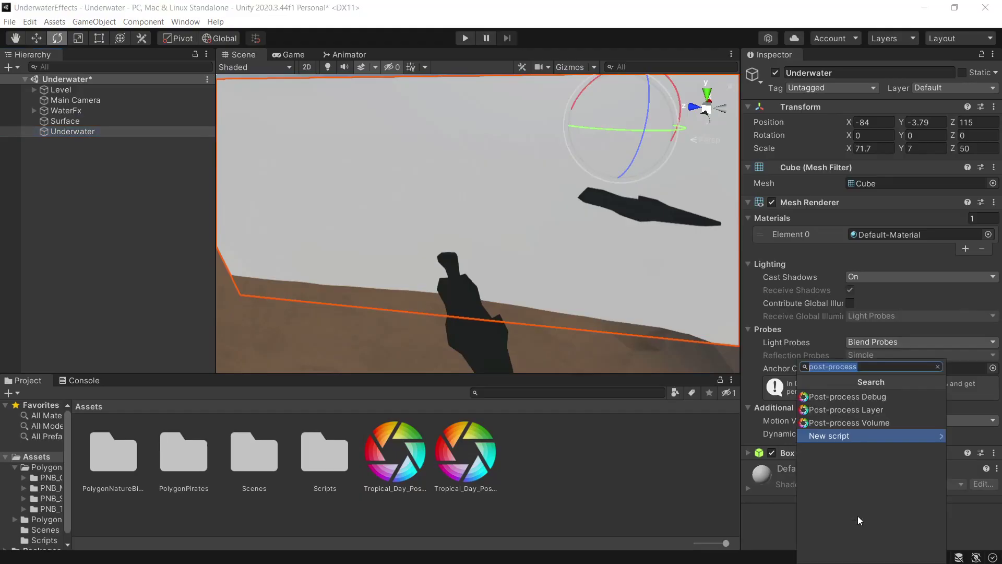
left_click(870, 424)
scroll(831, 466, "down", 4)
left_click_drag(465, 452, 882, 418)
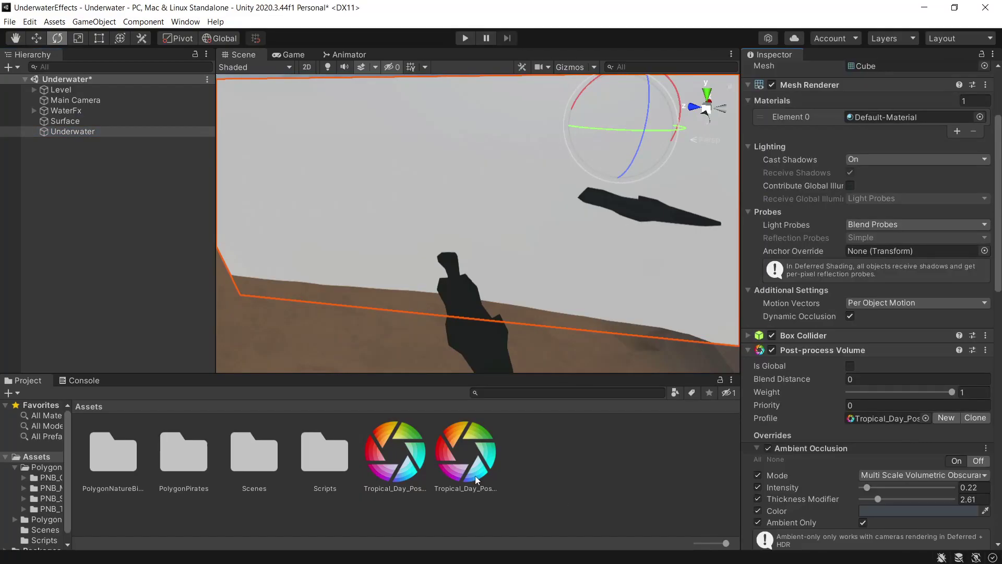
scroll(886, 419, "down", 4)
left_click(866, 261)
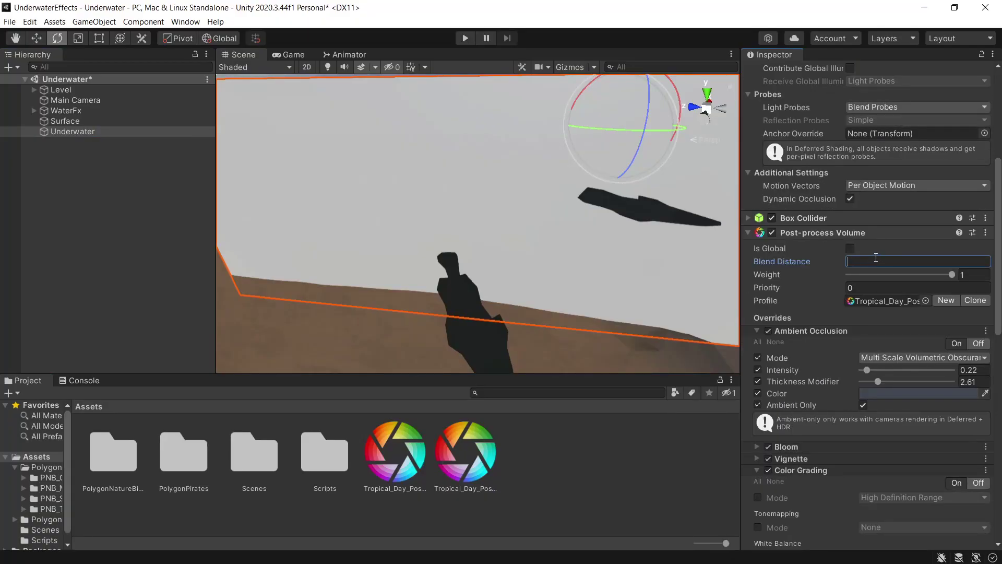
key("Return")
Step: Disable the Mesh Renderer on both Surface and Underwater, and review the Color Grading settings of Tropical_Day_Post_Processing_Water
left_click(59, 122, "ctrl")
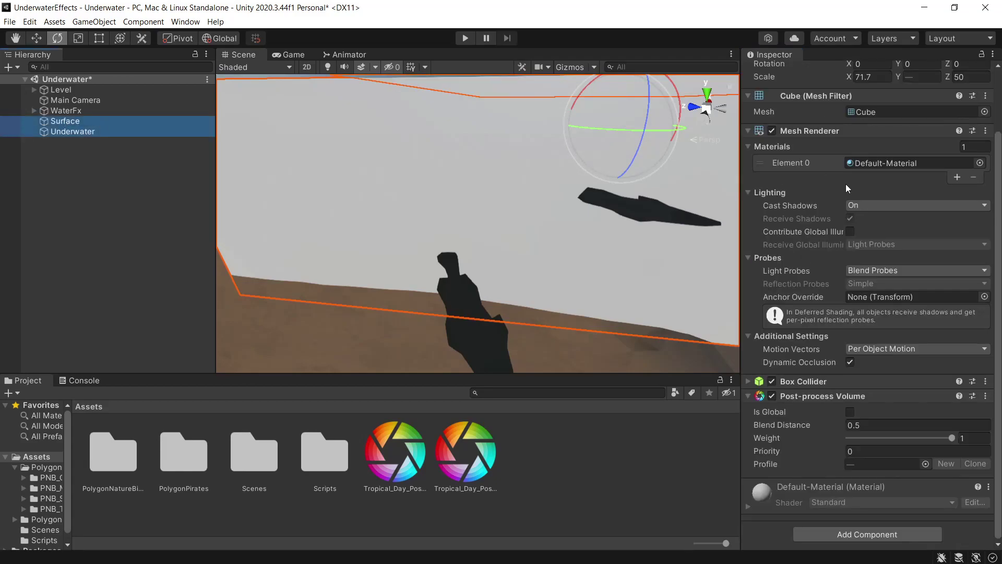
left_click(772, 202)
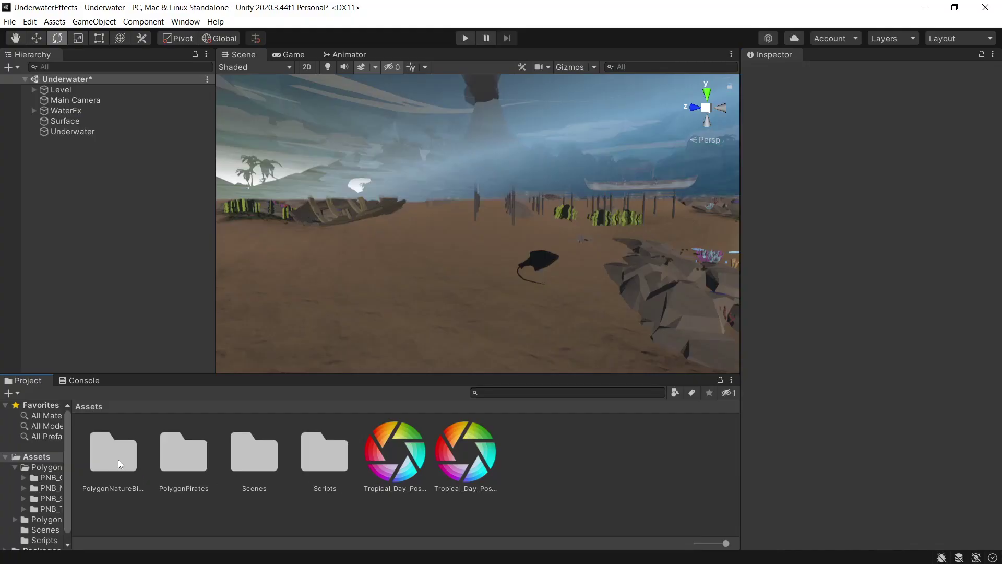
left_click(448, 475)
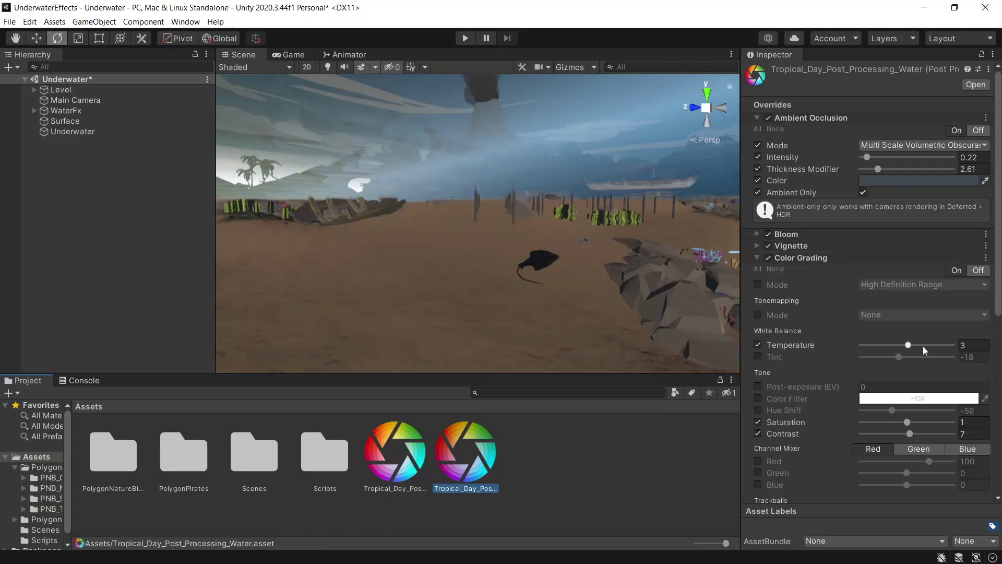
scroll(923, 346, "down", 3)
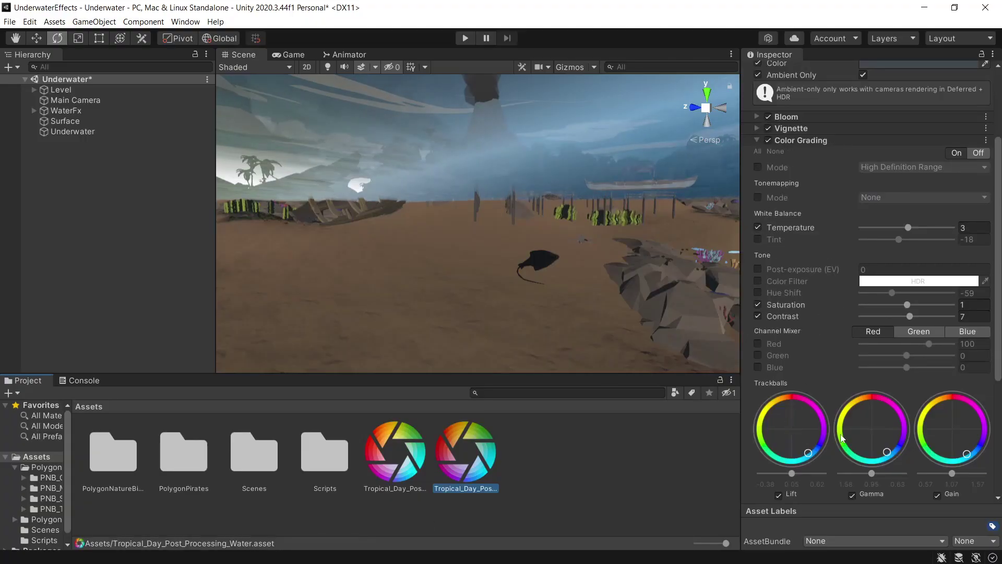
Step: Make the Box Colliders of Surface and Underwater triggers and assign both objects to the Post layer
left_click(69, 125)
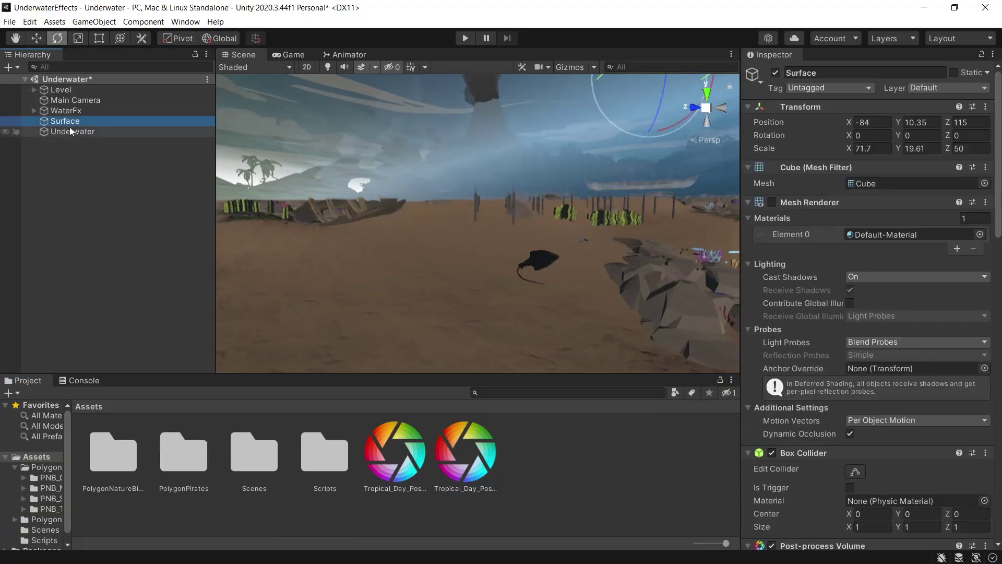
left_click(72, 134, "shift")
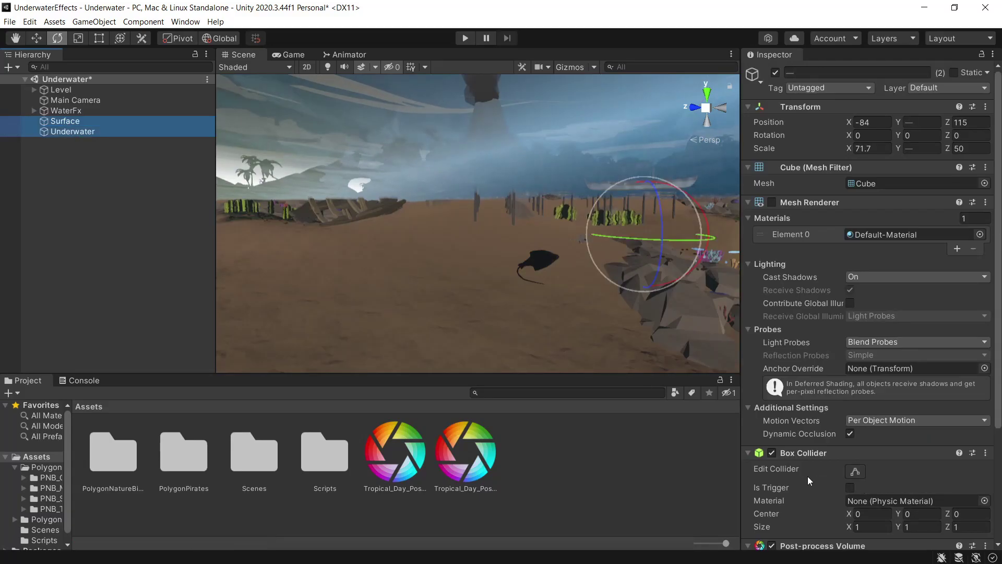
left_click(847, 487)
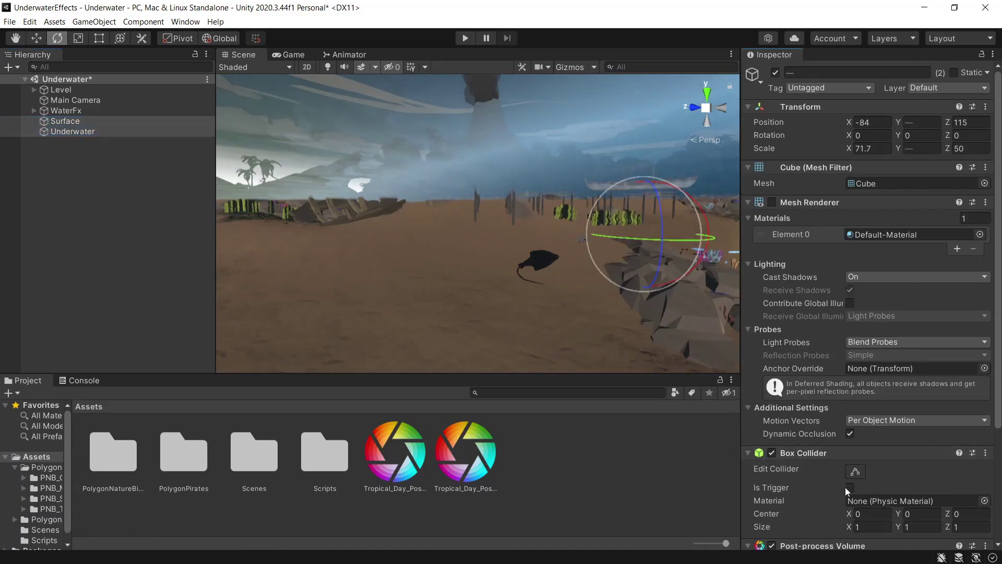
left_click(940, 87)
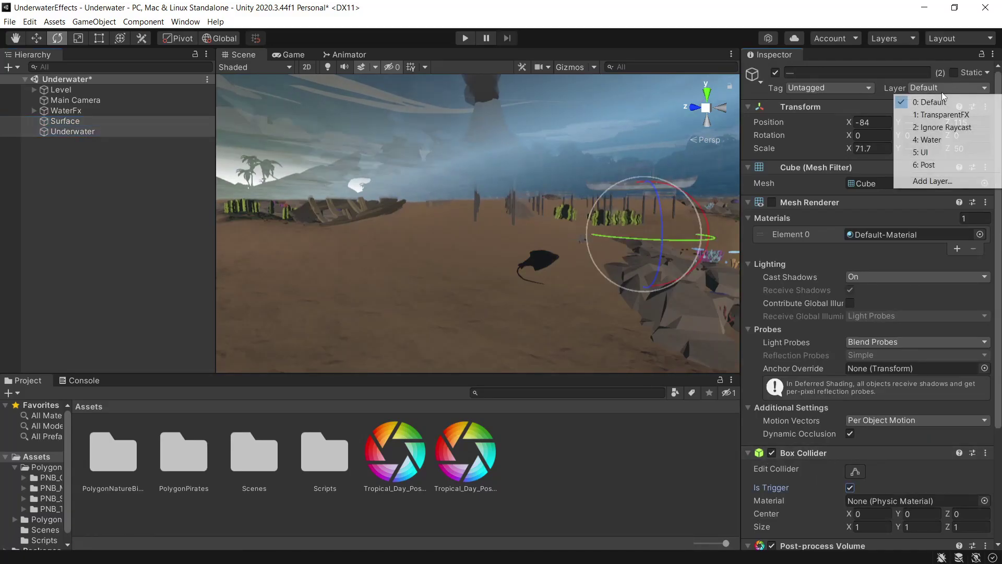
left_click(924, 165)
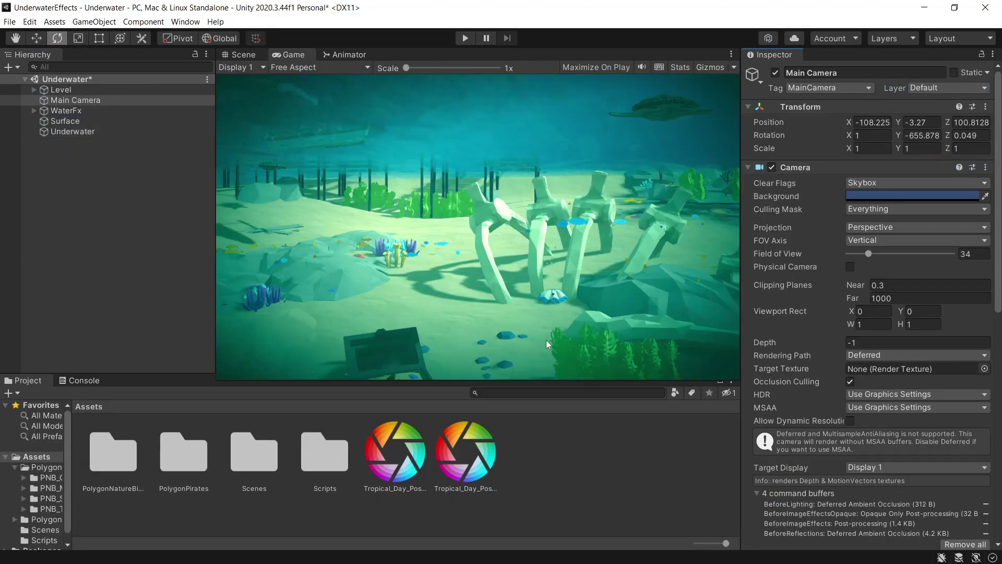
Step: Open the Lighting window, dock it beside the Inspector and show its Environment settings
left_click(187, 22)
mouse_move(223, 203)
left_click(349, 201)
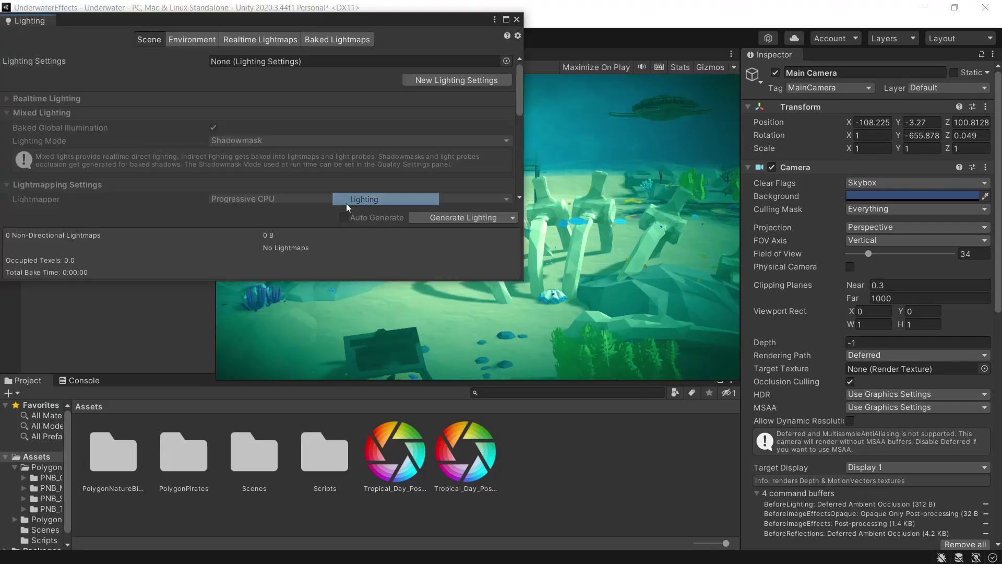
left_click_drag(29, 20, 828, 90)
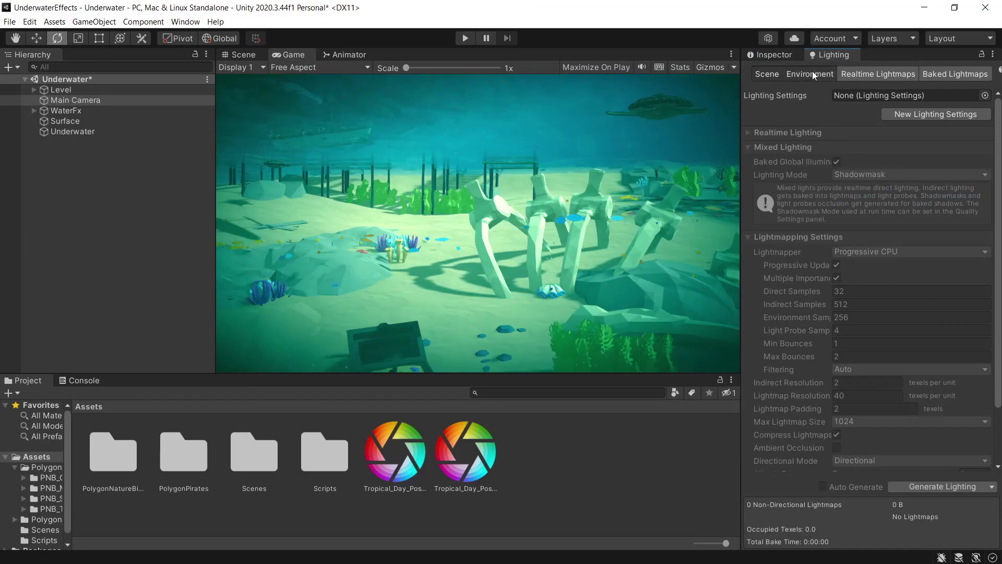
left_click(812, 74)
Step: Enable scene fog in Linear mode with an End distance of 50, and check the fog color without changing it
left_click(841, 327)
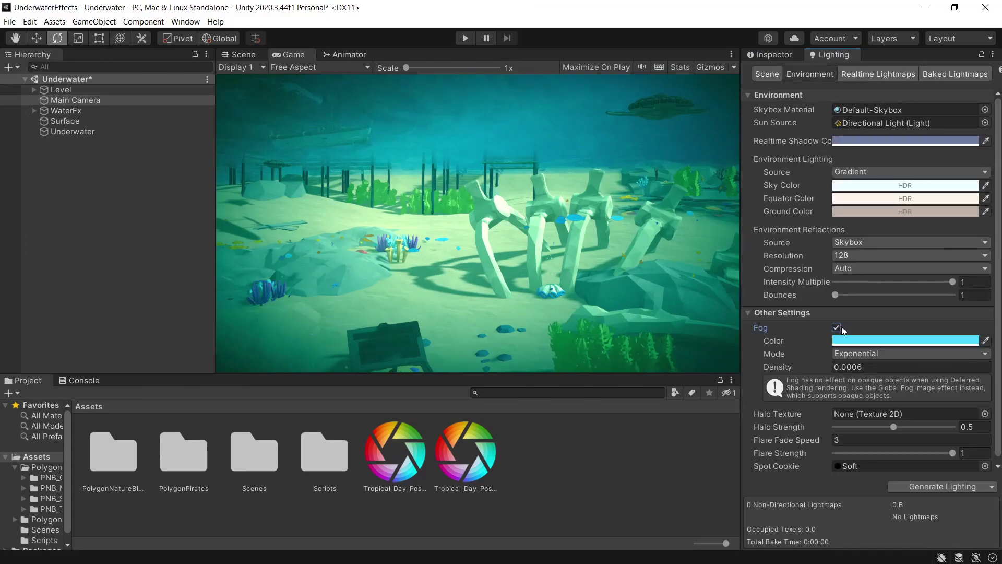
left_click(863, 353)
left_click(862, 368)
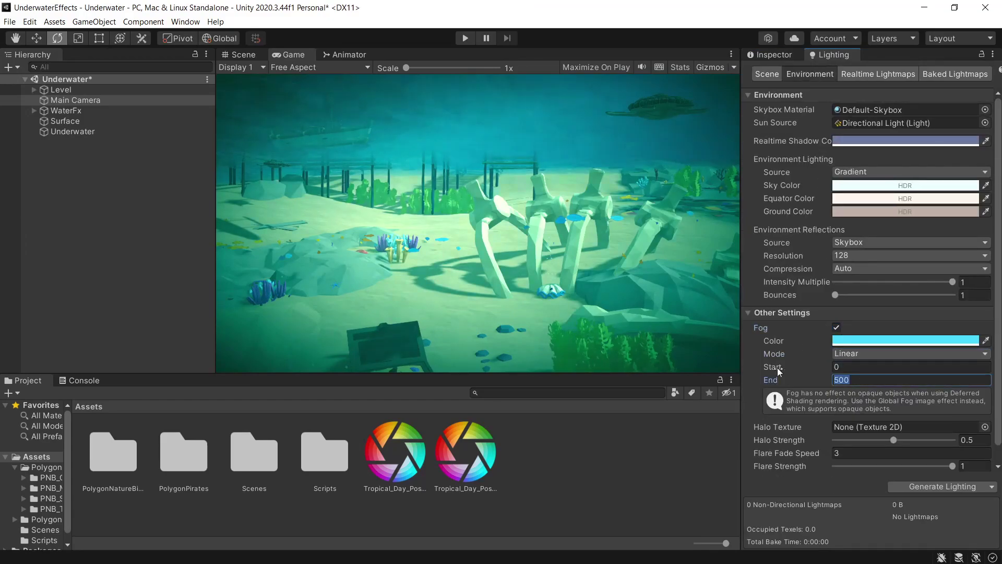
left_click(852, 378)
type("50")
left_click(857, 341)
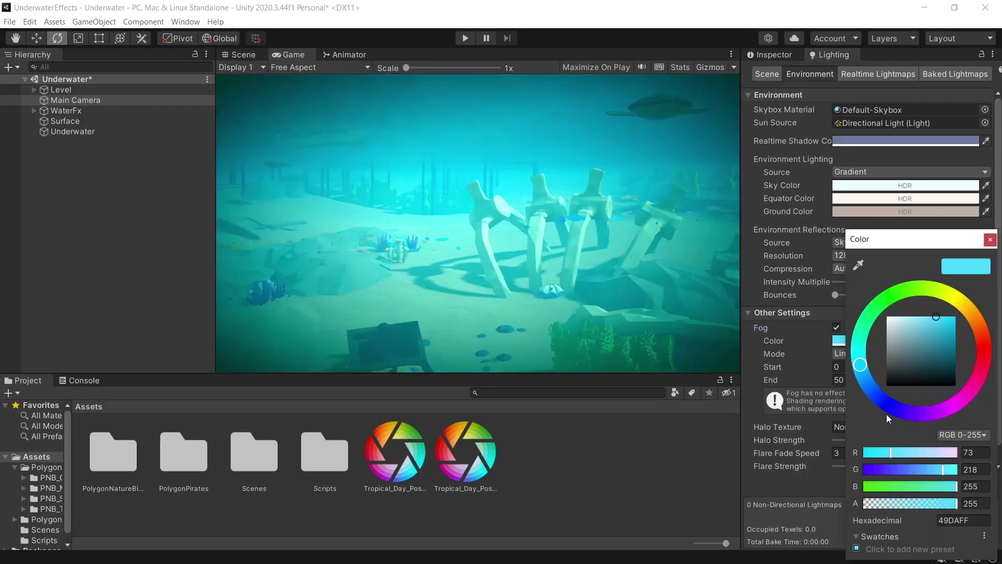
left_click(775, 131)
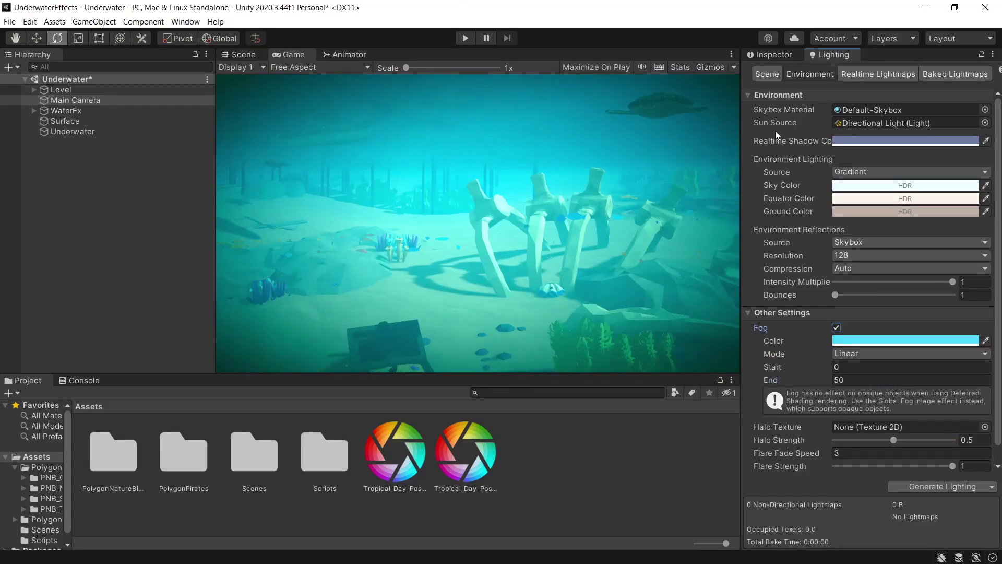
Step: Raise the Main Camera above the water to Y position 3.56
left_click(774, 55)
mouse_move(898, 122)
left_mouse_down()
mouse_move(925, 124)
mouse_move(905, 127)
left_mouse_up()
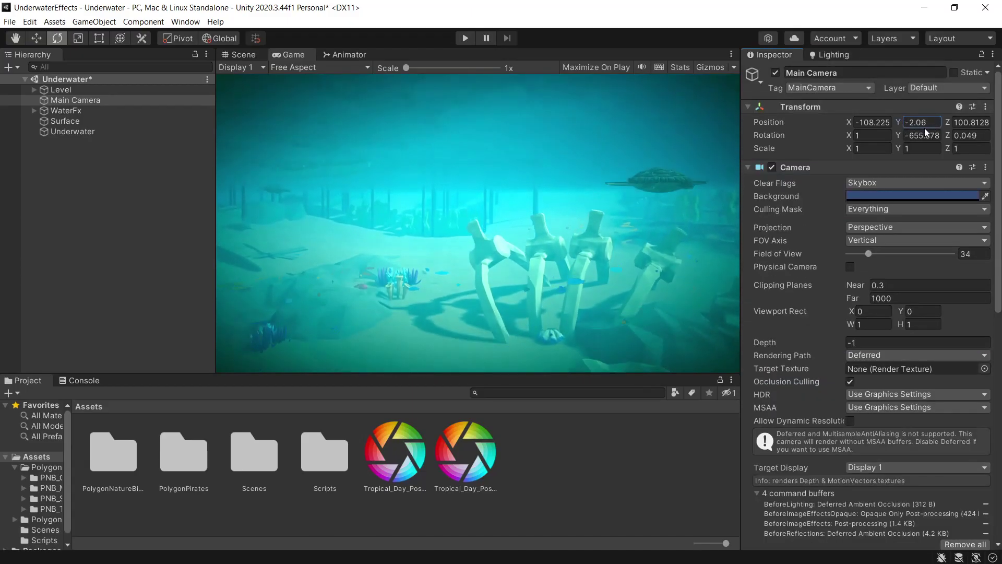
left_click_drag(925, 130, 976, 136)
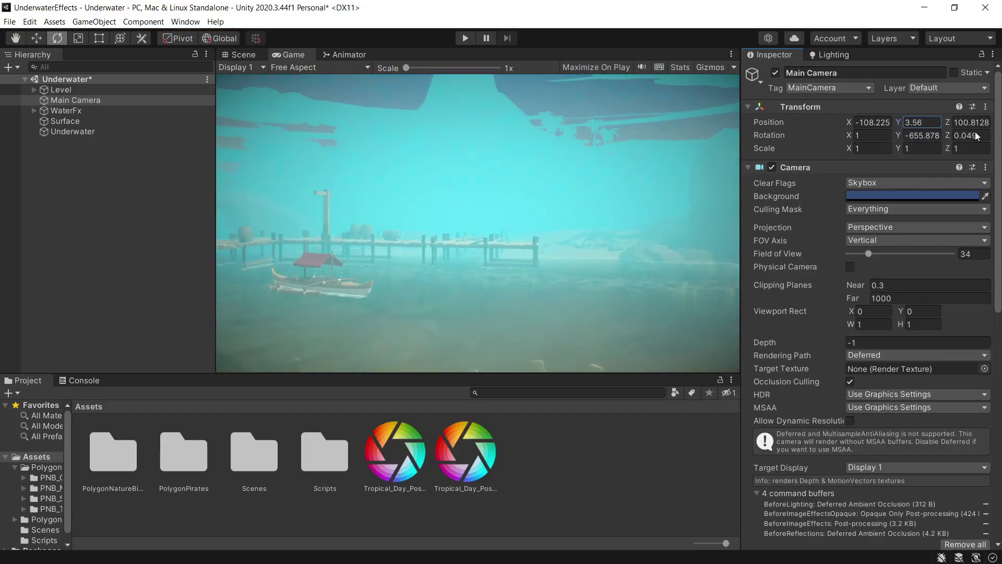
Step: Create a new script named UnderwaterEffects on the Underwater object and open it in Visual Studio
left_click(61, 131)
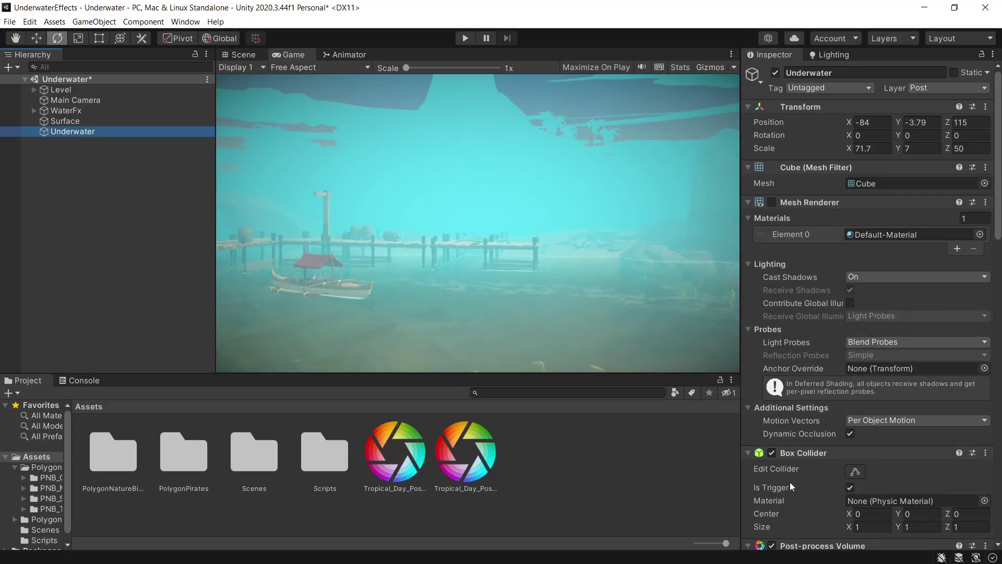
scroll(848, 479, "down", 10)
left_click(857, 535)
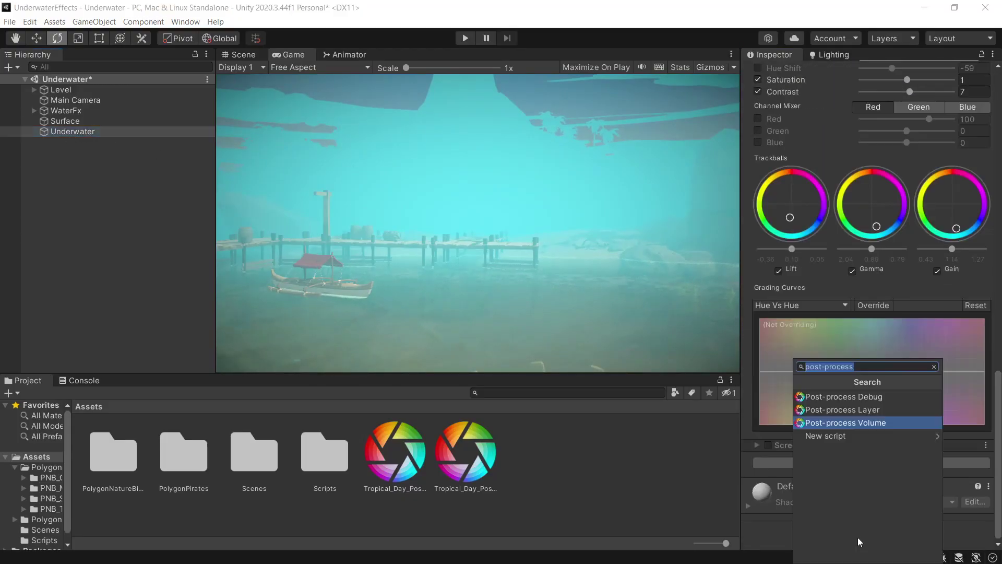
type("UnderwaterEffects")
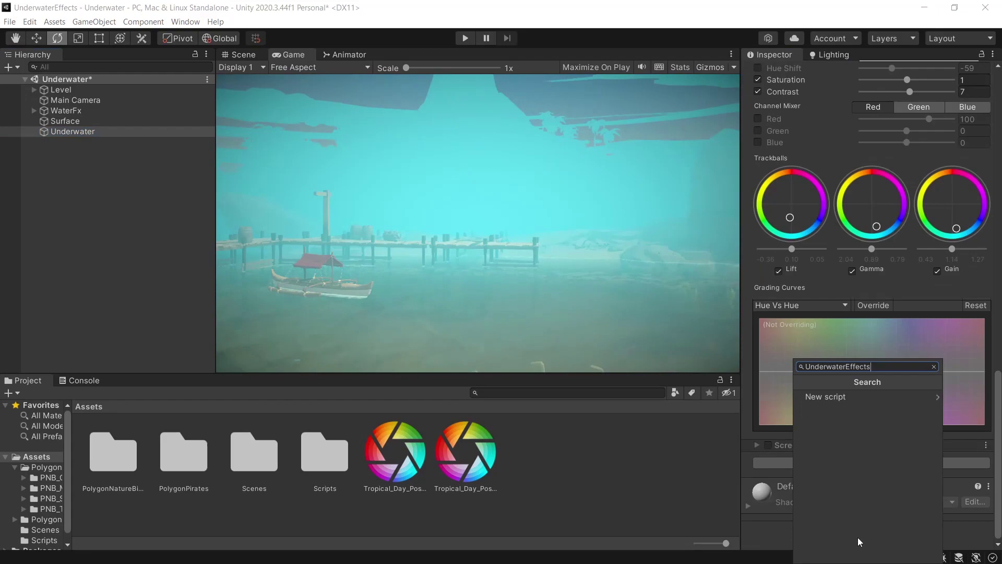
left_click(846, 398)
left_click(887, 551)
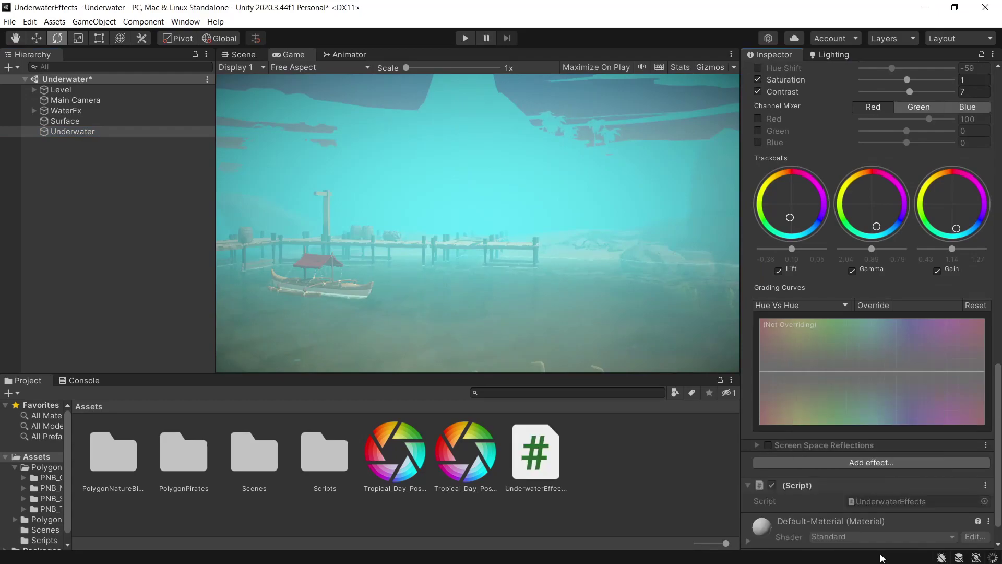
double_click(872, 502)
Step: Replace the default Start and Update methods in UnderwaterEffects with the field [SerializeField] GameObject waterFx;
left_click_drag(197, 290, 145, 158)
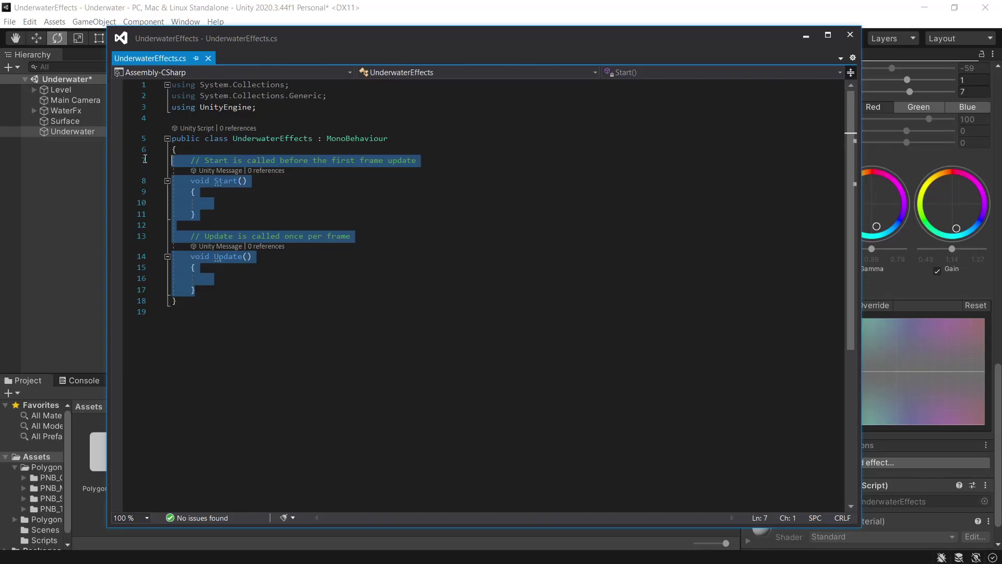
key("BackSpace")
key("Return")
key("Return")
key("Return")
key("Return")
key("Up")
key("Up")
key("Up")
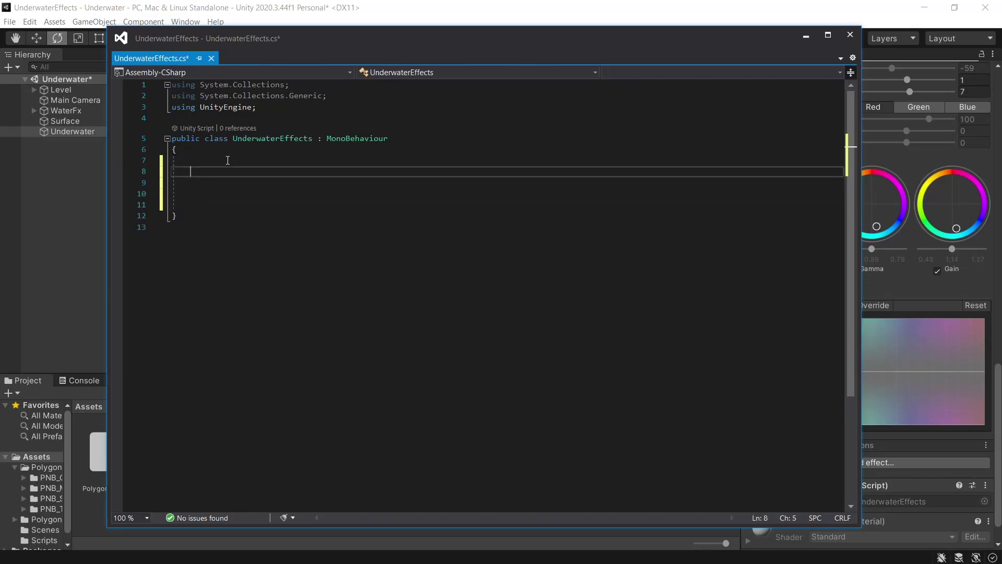
type("[SerializeField] GameObject waterFx;")
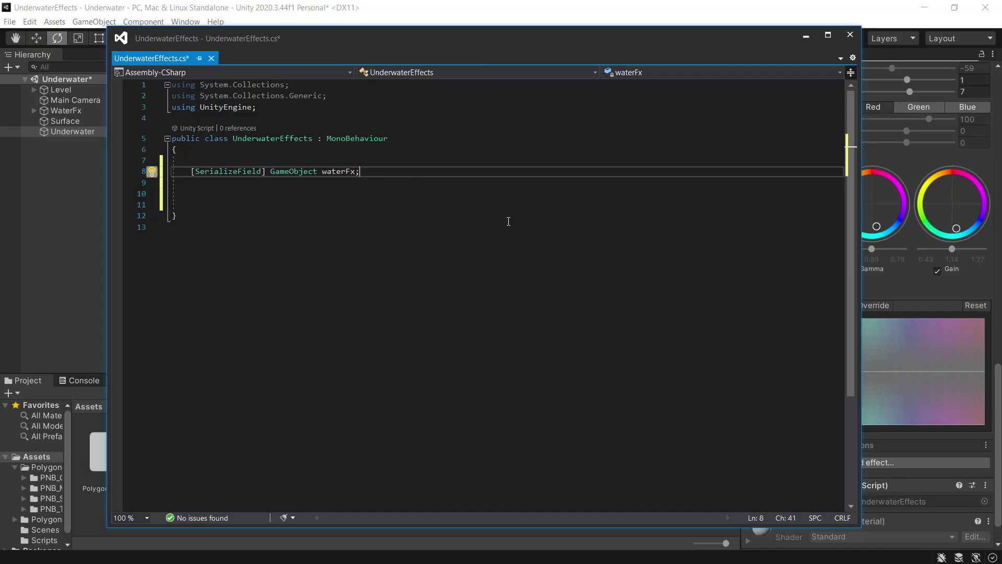
Step: Add empty OnTriggerEnter and OnTriggerExit methods beneath the waterFx field
key("Return")
key("Return")
type("OnTriggerE")
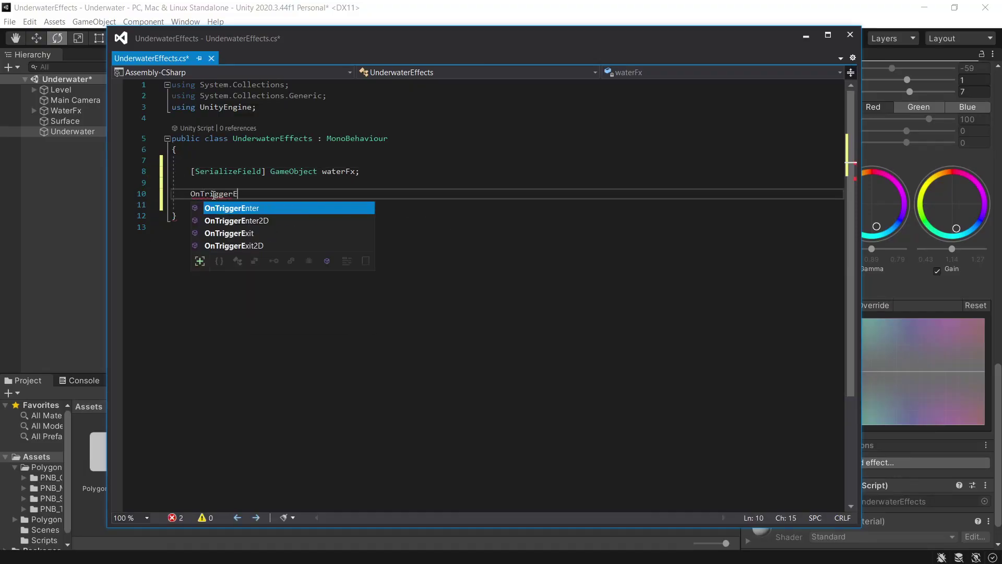
key("Tab")
key("Down")
key("Down")
key("Down")
type("OnTriggerEx")
key("Tab")
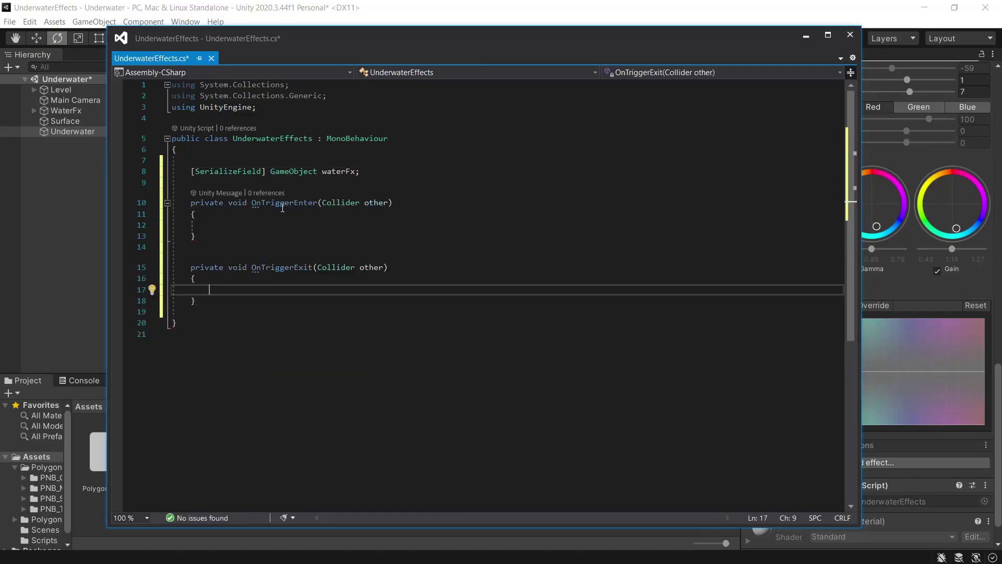
Step: Add waterFx.gameObject.SetActive(true); to OnTriggerEnter and waterFx.gameObject.SetActive(false); to OnTriggerExit
key("ctrl+Return")
key("ctrl+Return")
left_click(211, 228)
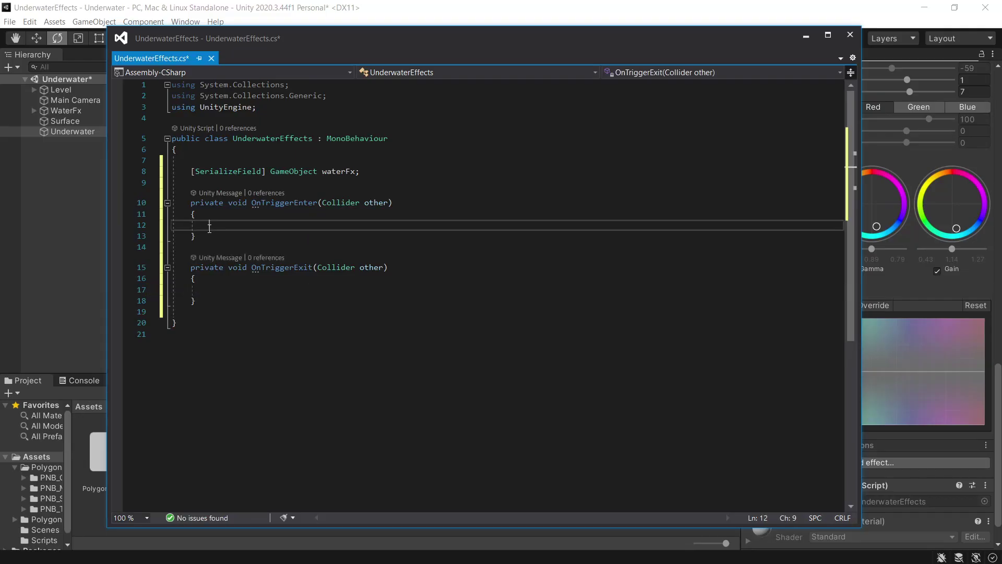
key("ctrl+Return")
key("ctrl+Return")
type("waterFx.gameObject.SetActive(true);")
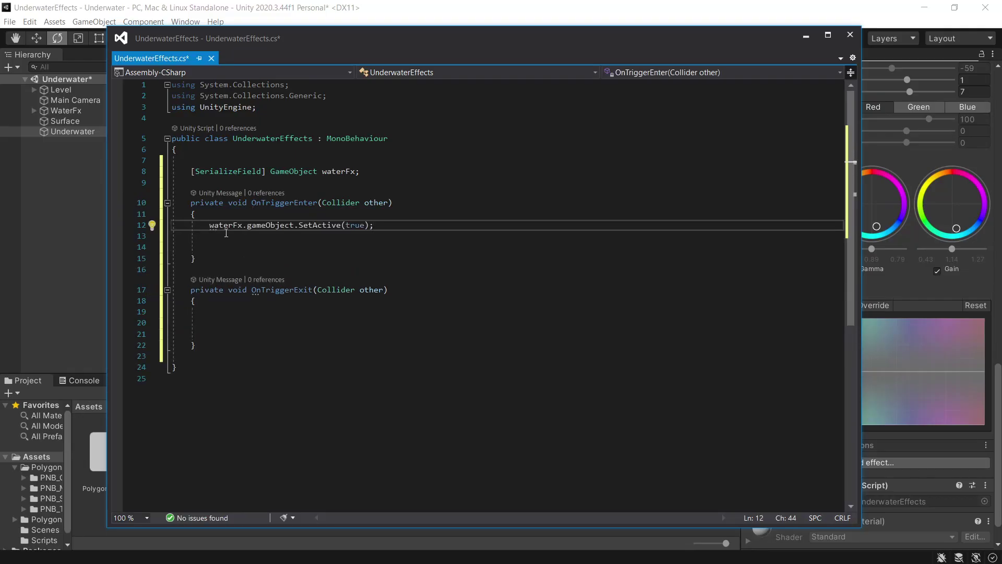
left_click(226, 316)
key("Tab")
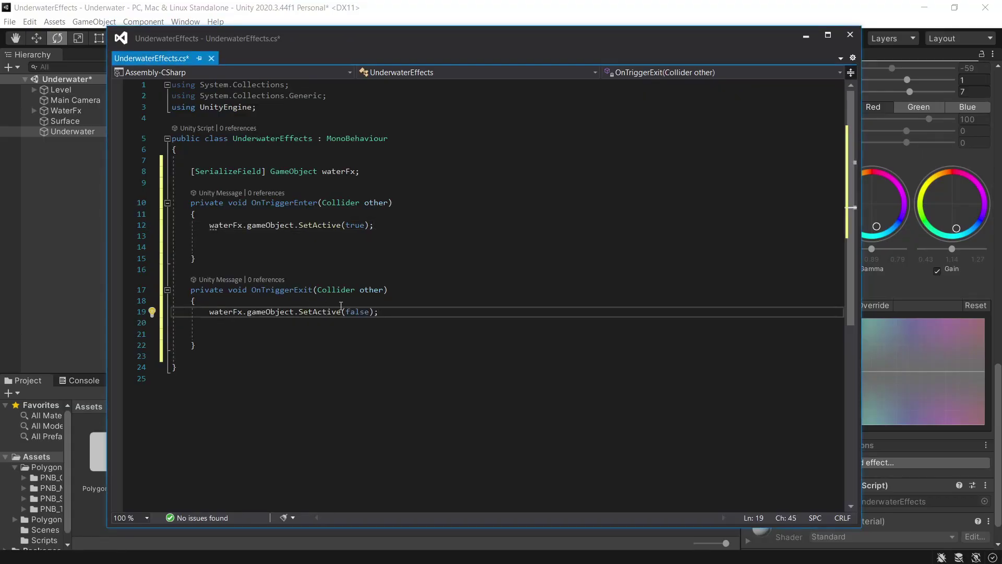
Step: Add RenderSettings.fog = true; beneath the SetActive call in OnTriggerEnter and RenderSettings.fog = false; beneath the one in OnTriggerExit
left_click(74, 258)
left_click(216, 235)
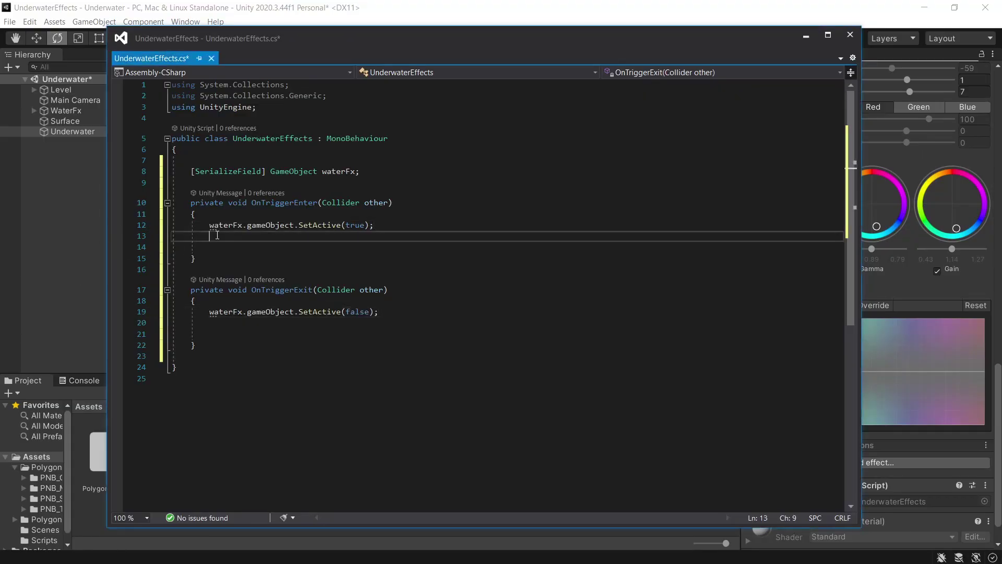
type("RenderSettings.fog = true;")
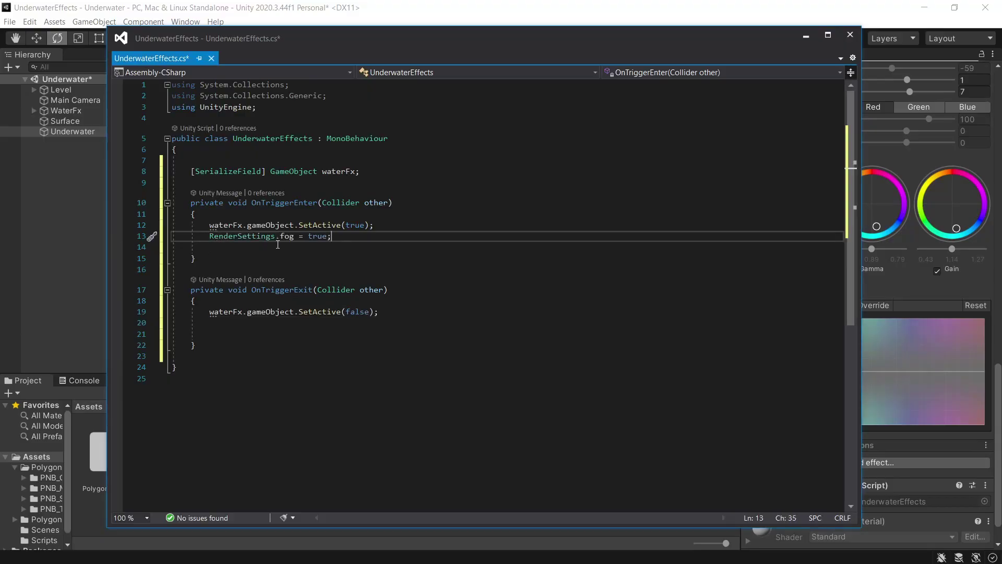
left_click(226, 324)
type("RenderSettings.fog = false;")
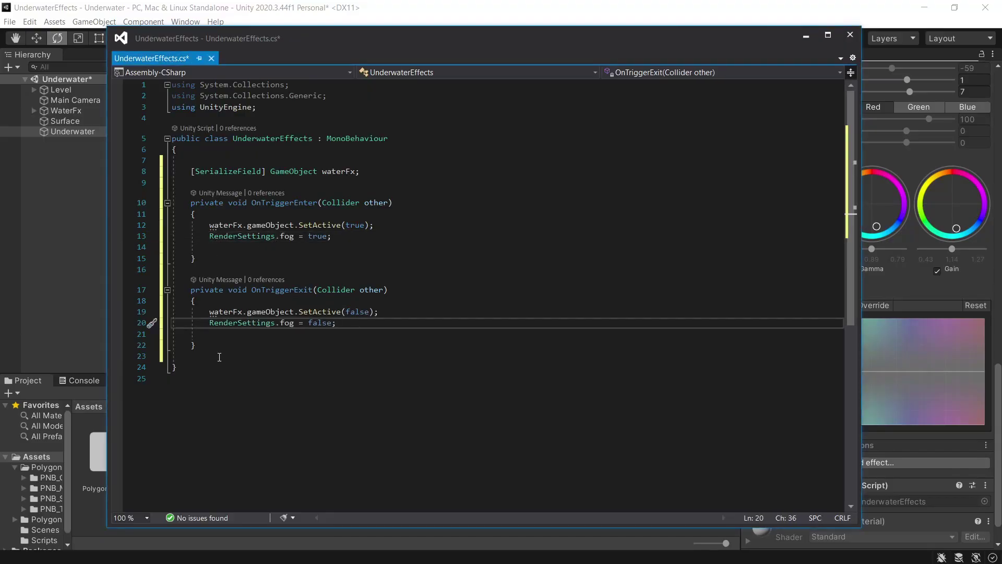
Step: Save the script, return to Unity, and assign the WaterFx object to the Underwater Effects script's Water Fx reference
key("ctrl+s")
left_click(850, 34)
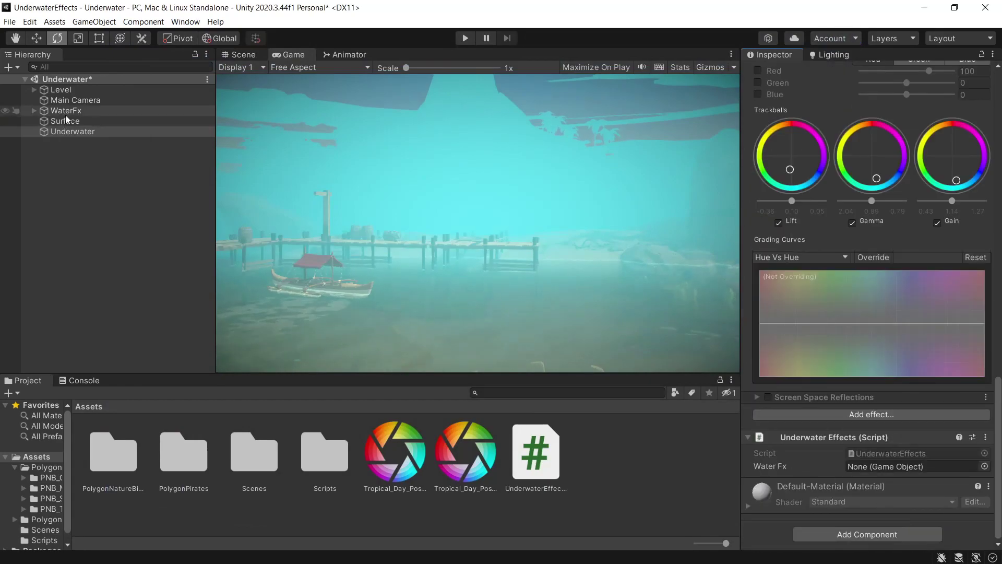
left_click_drag(66, 111, 866, 469)
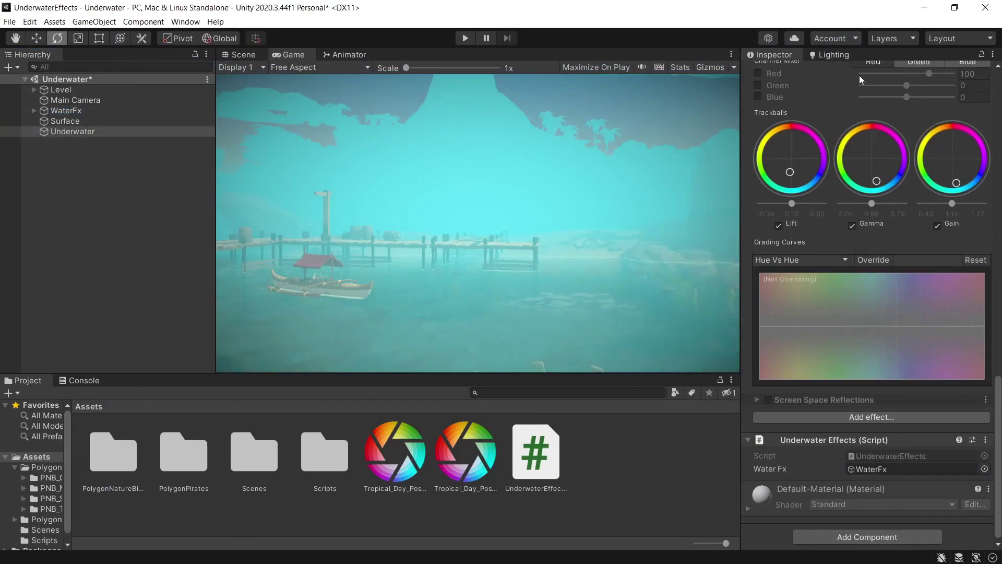
Step: Disable fog in the scene's environment lighting settings and run the scene in Play mode
left_click(830, 54)
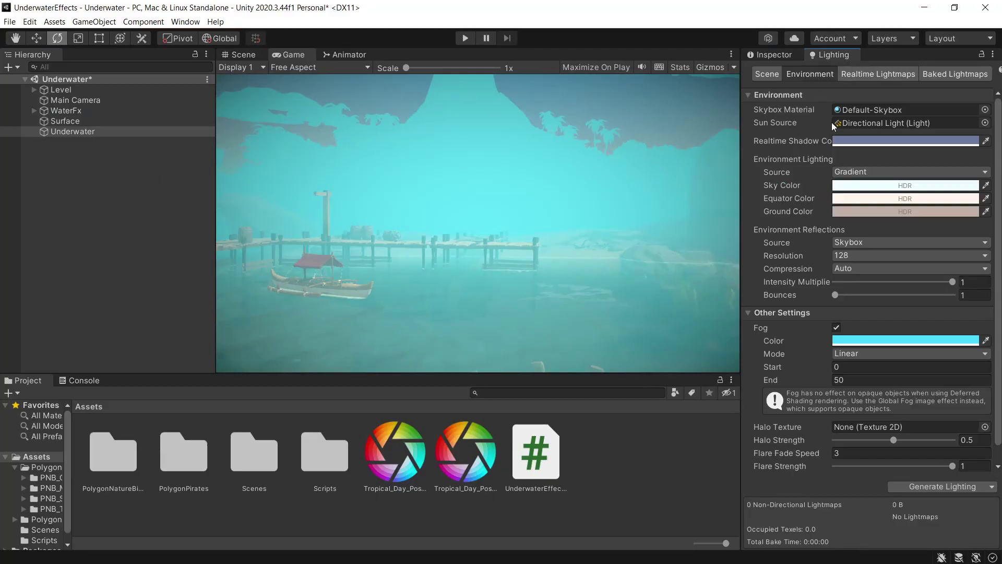
left_click(836, 328)
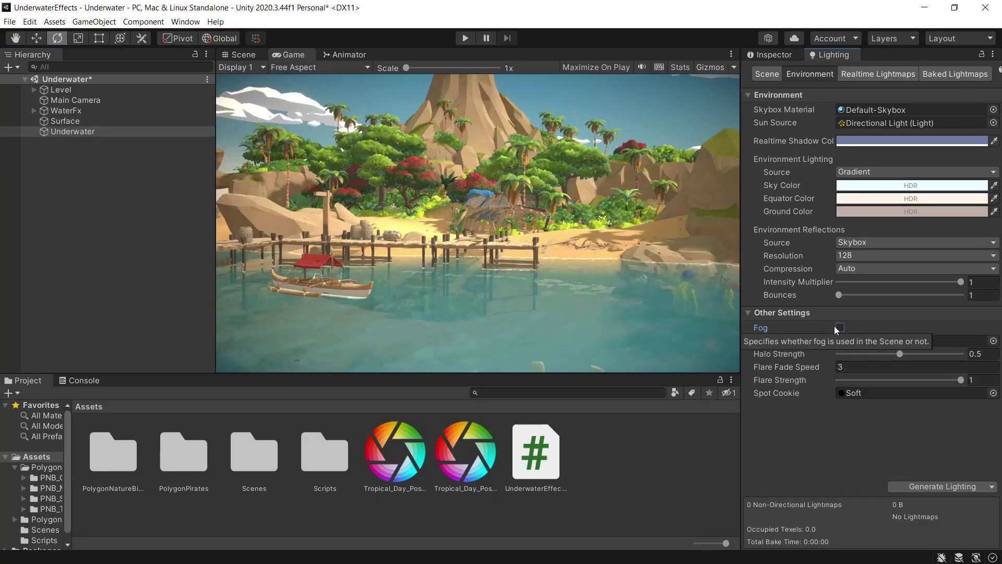
left_click(465, 38)
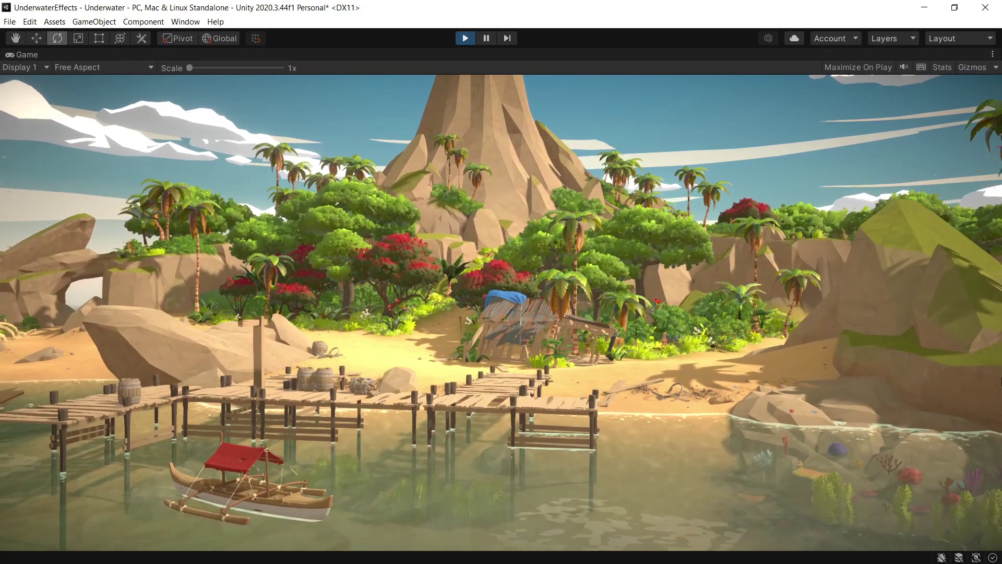